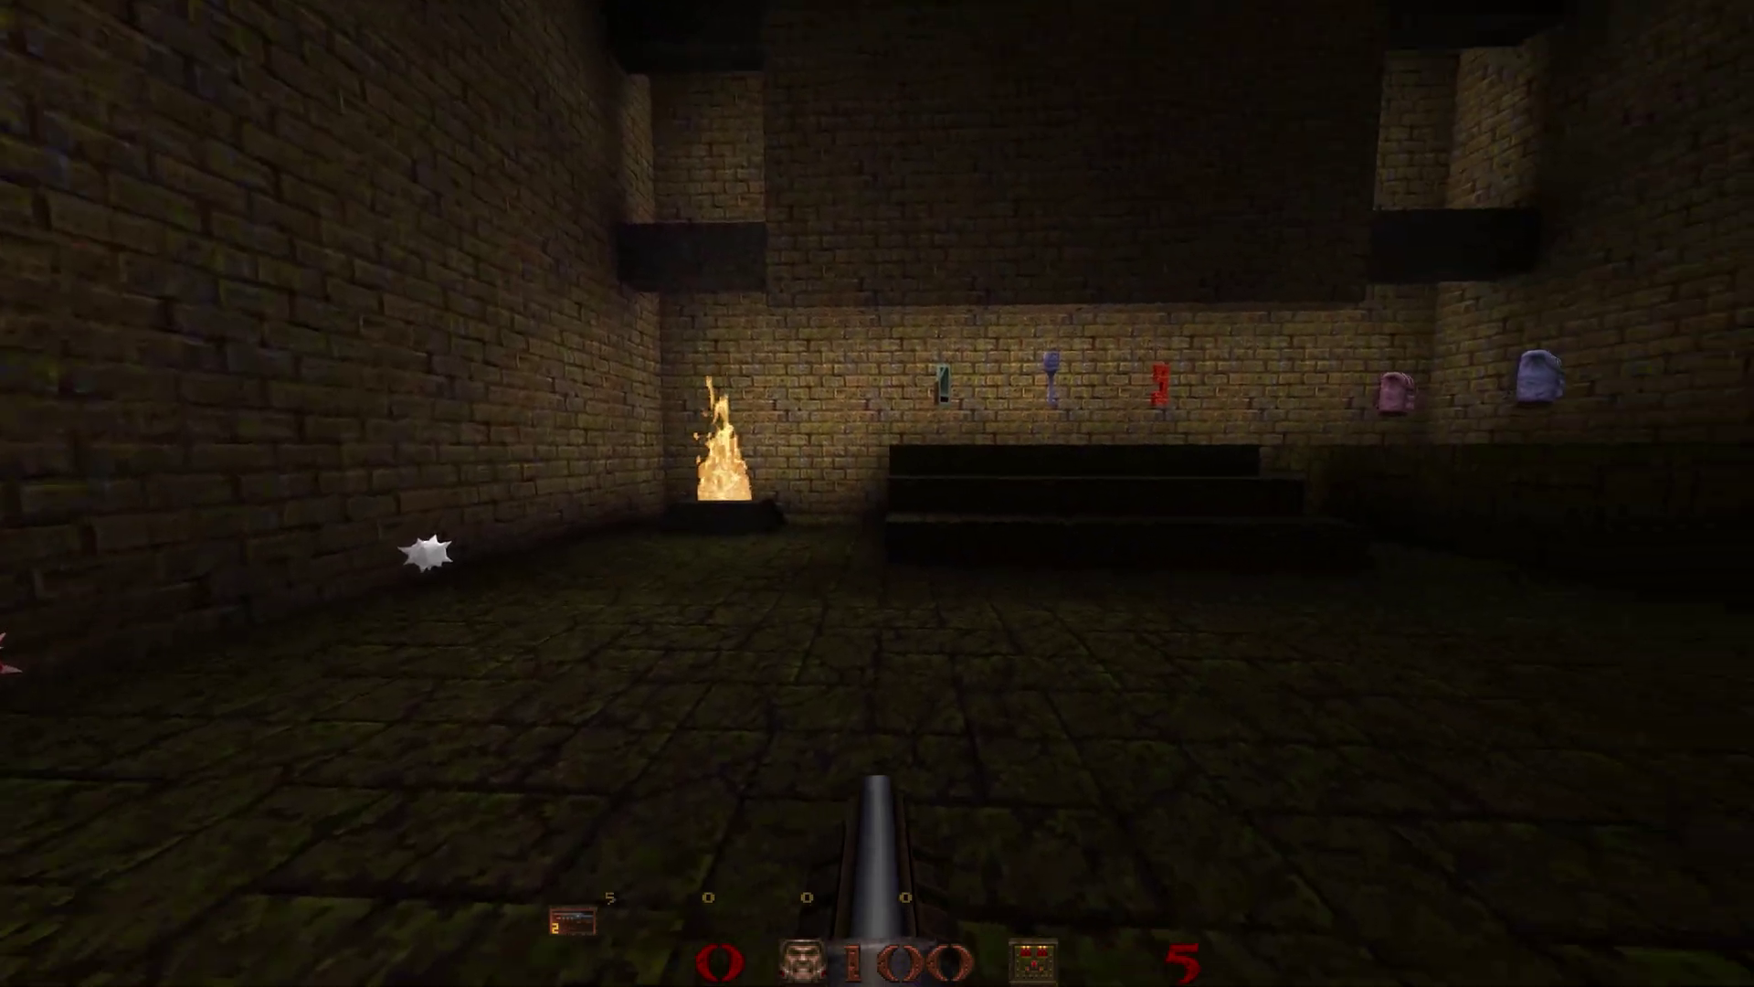
Step: Collect the key, pass the armour pickups and climb the stairs onto the walkway
key(w)
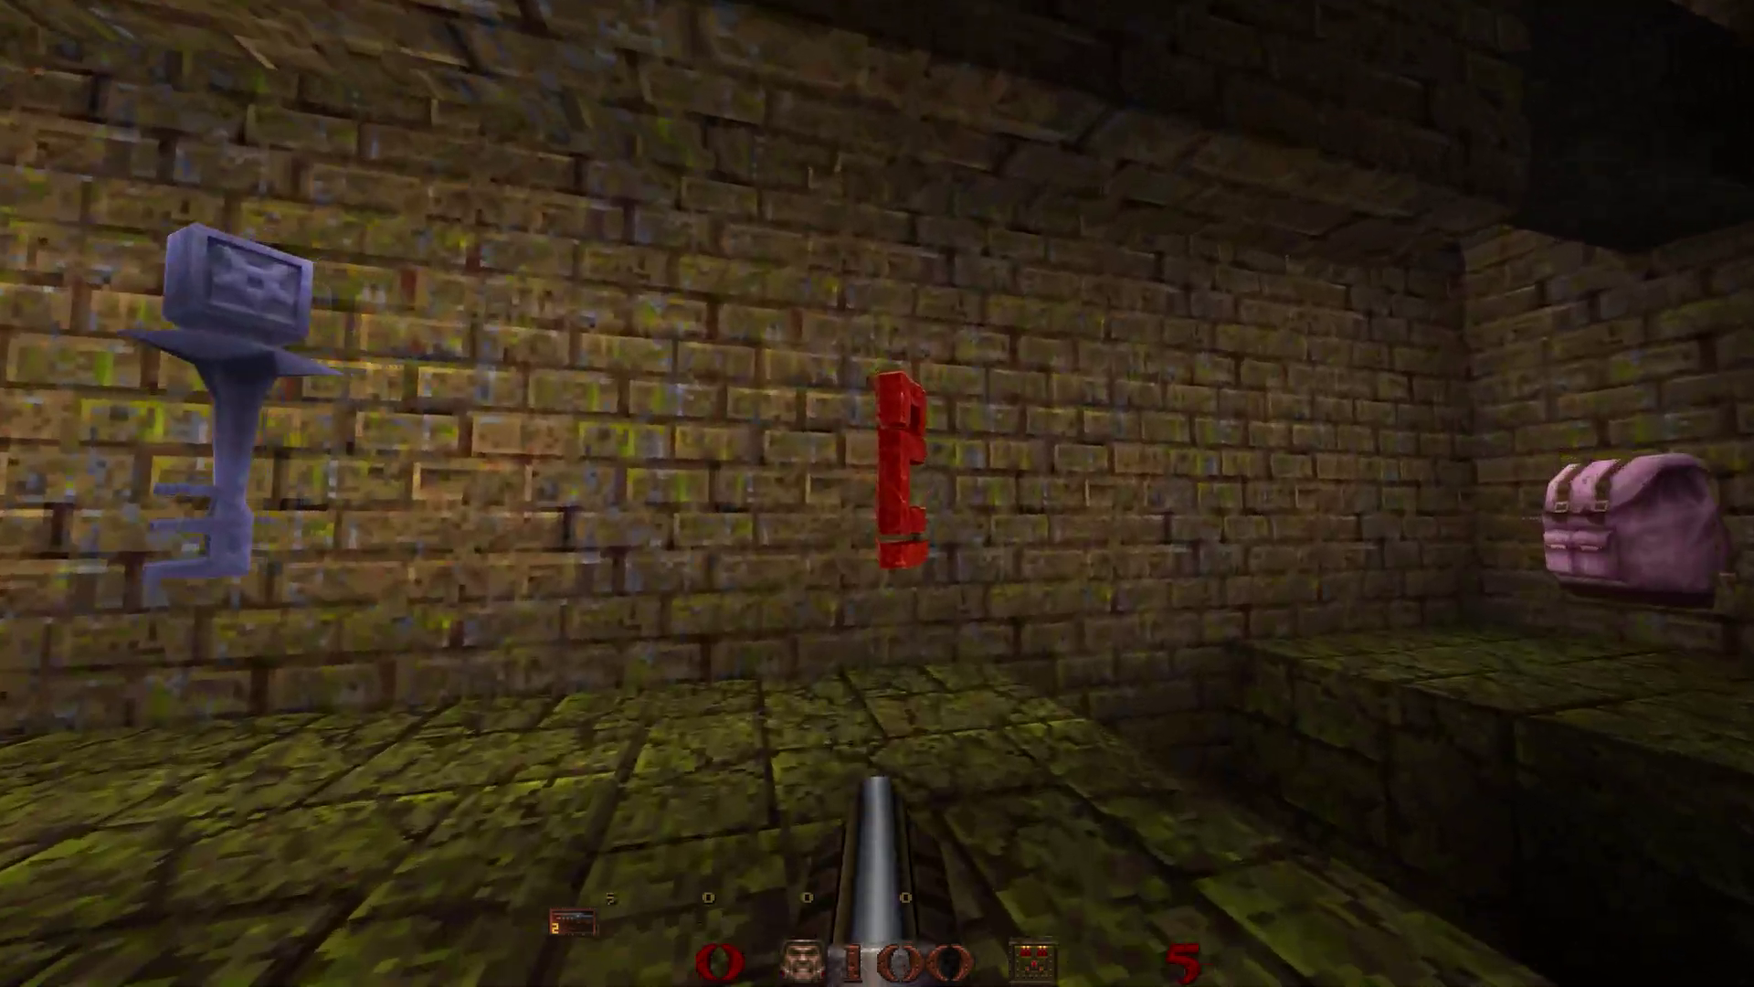
key(w)
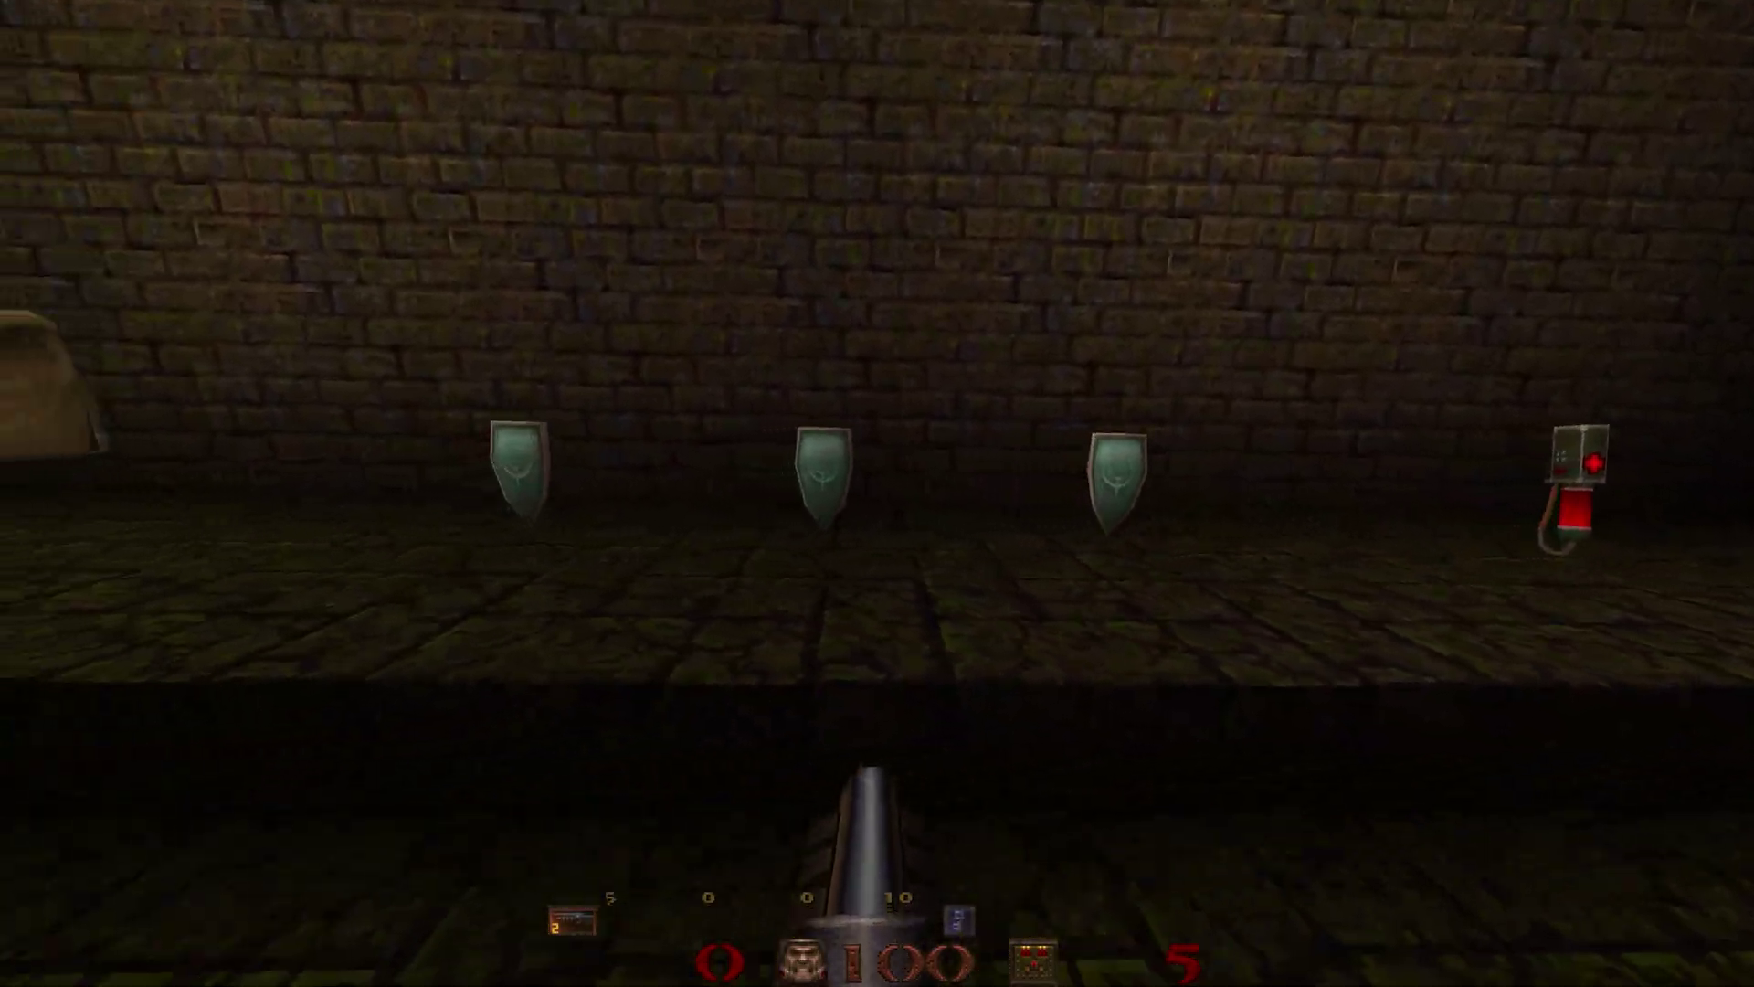
key(d)
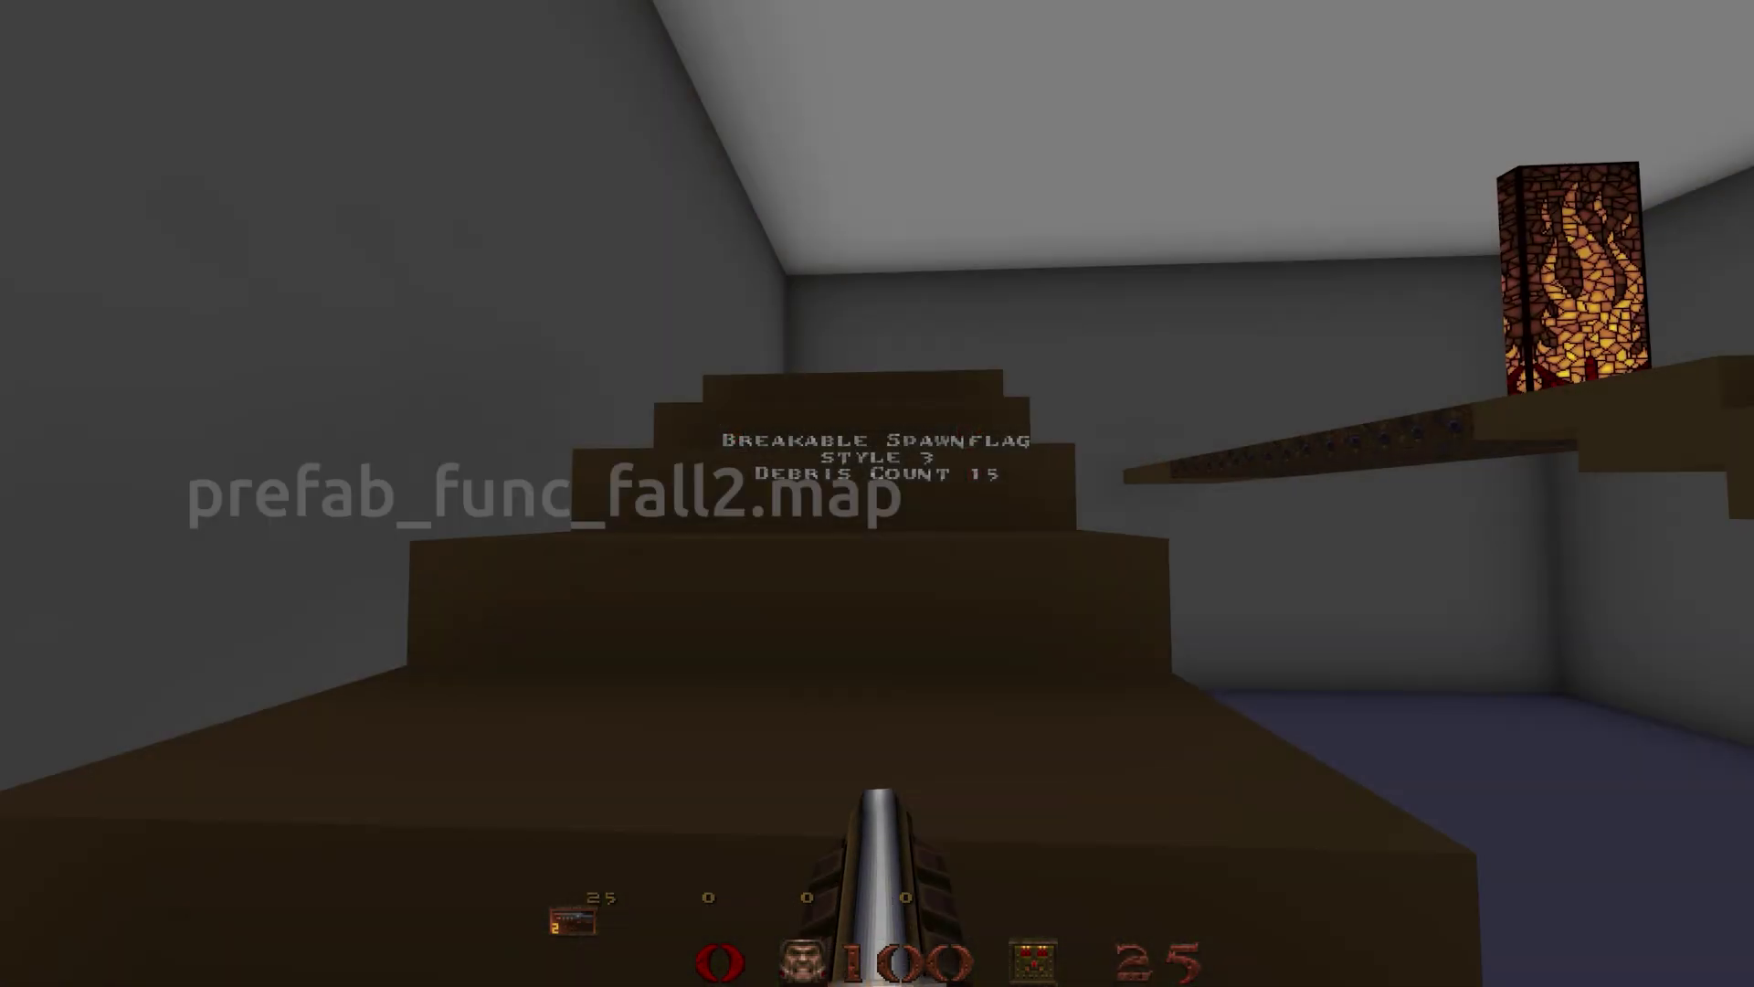
key(w)
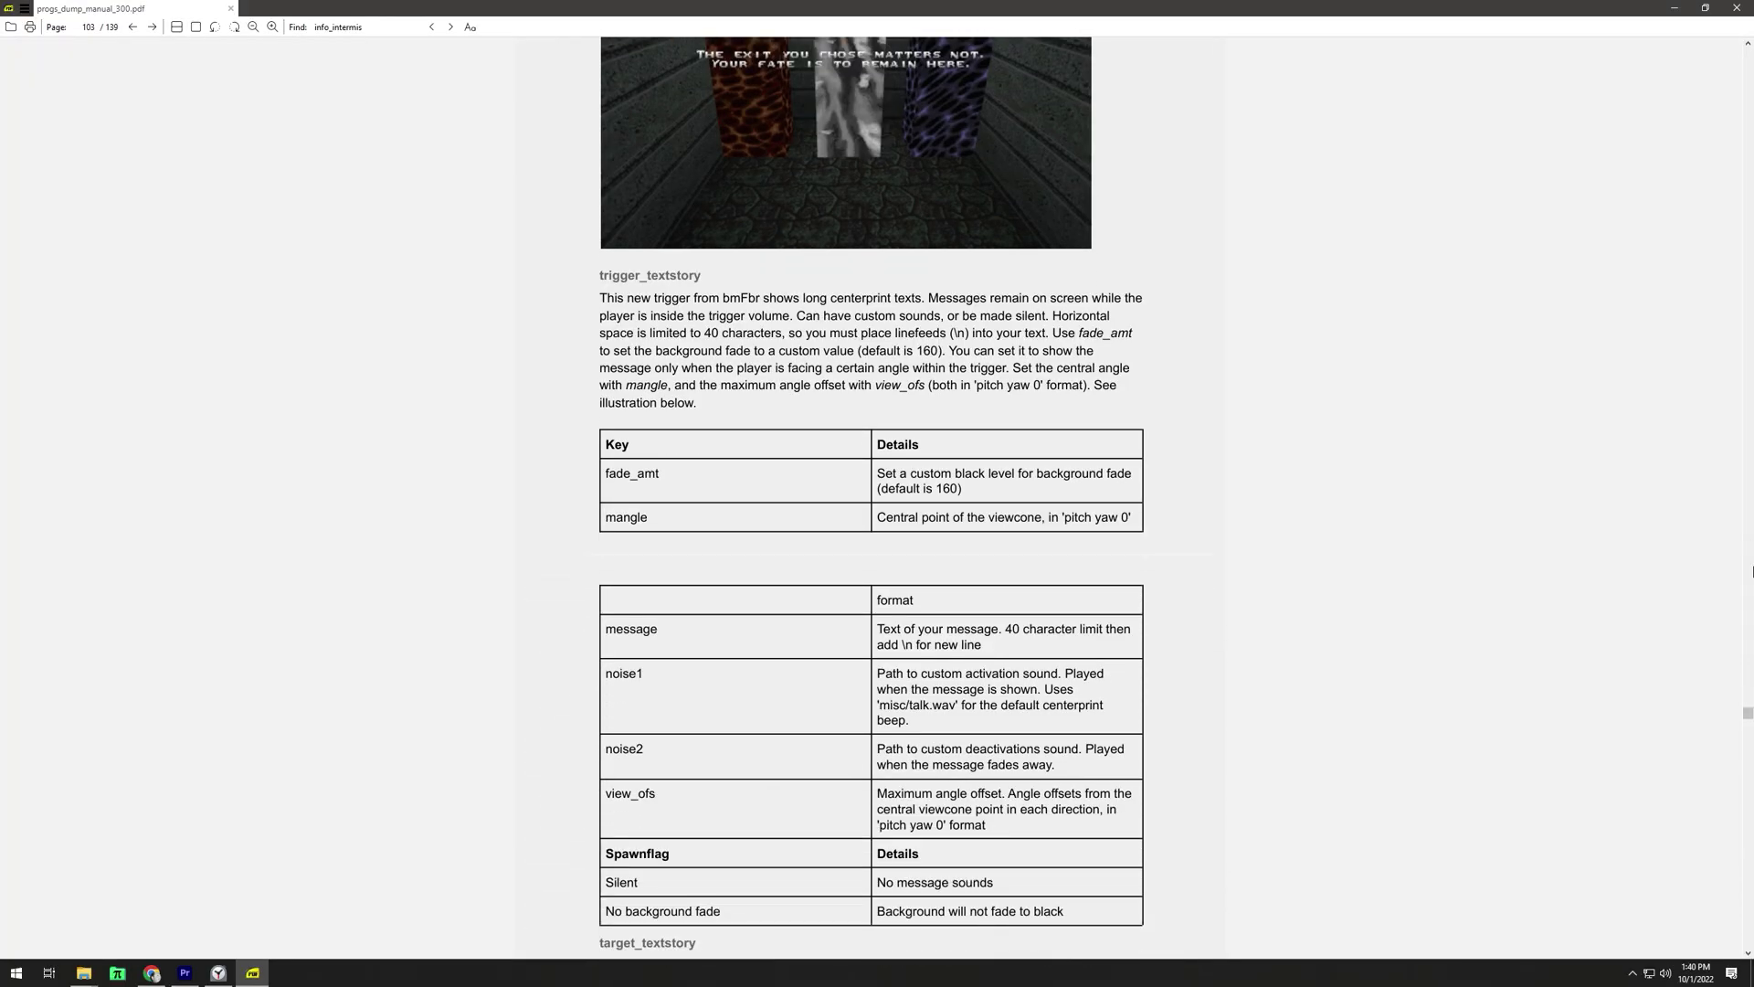
scroll(1752, 570, down, 4)
scroll(1751, 571, down, 1)
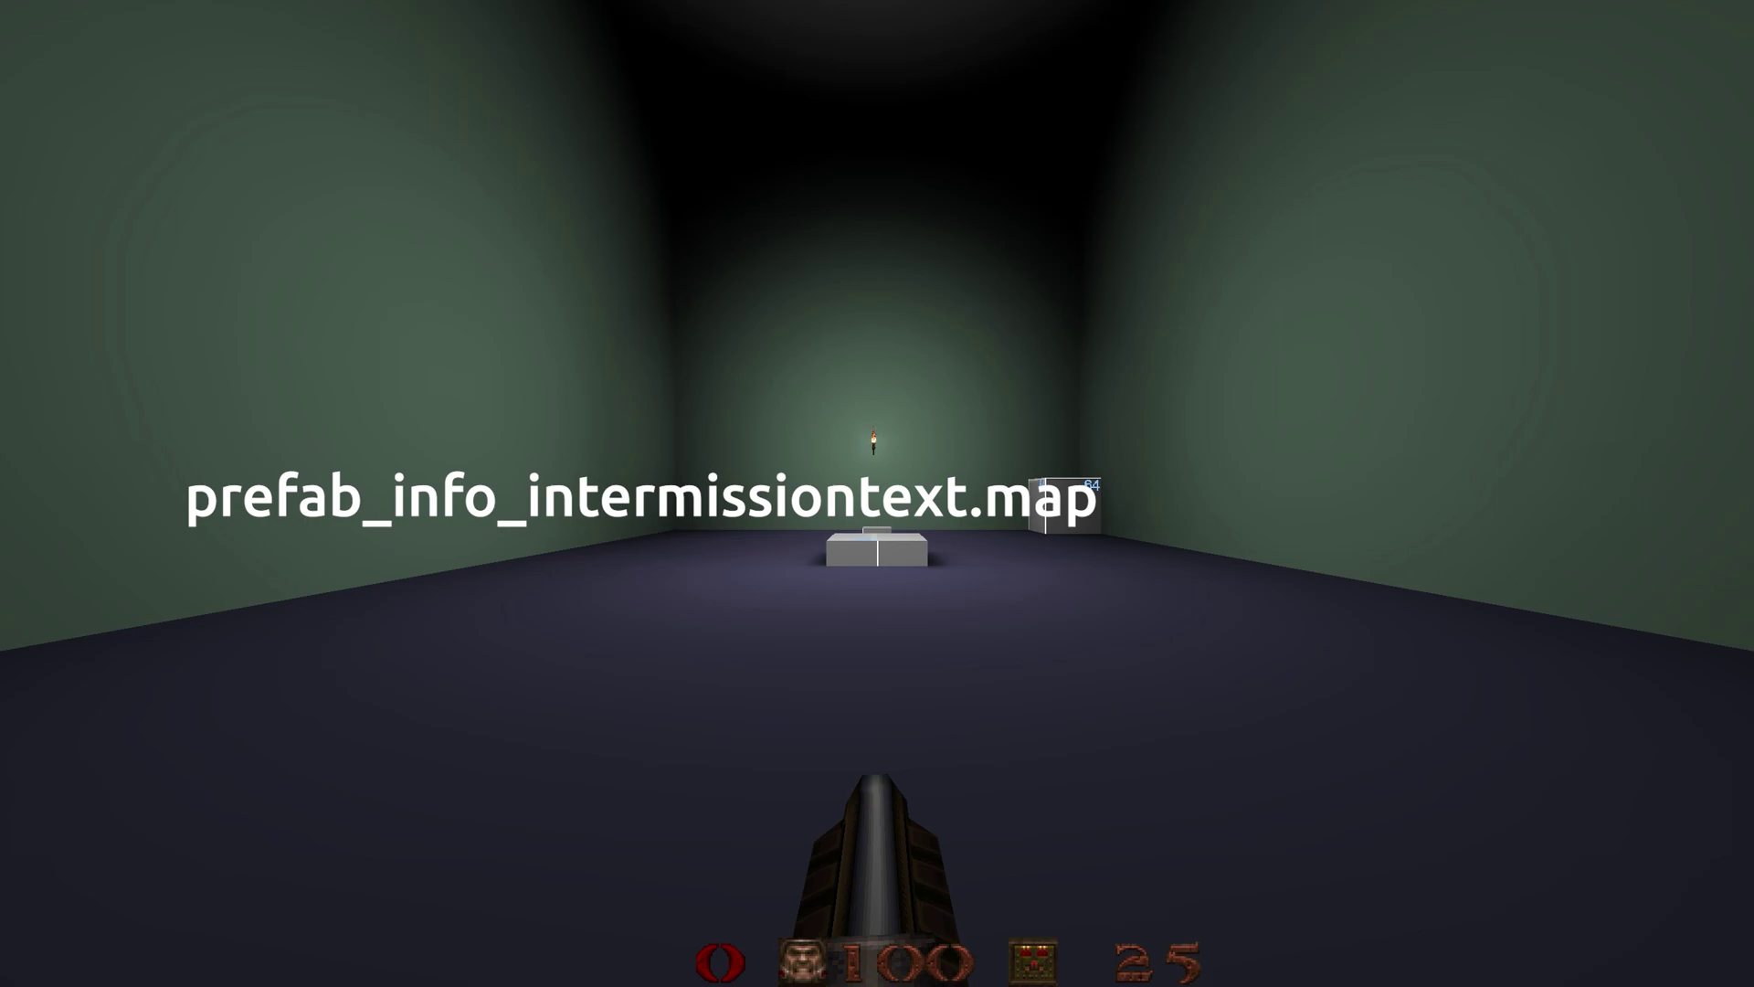
Step: Walk around the grey block to view the trigger volume's bounding box from several sides
key(w)
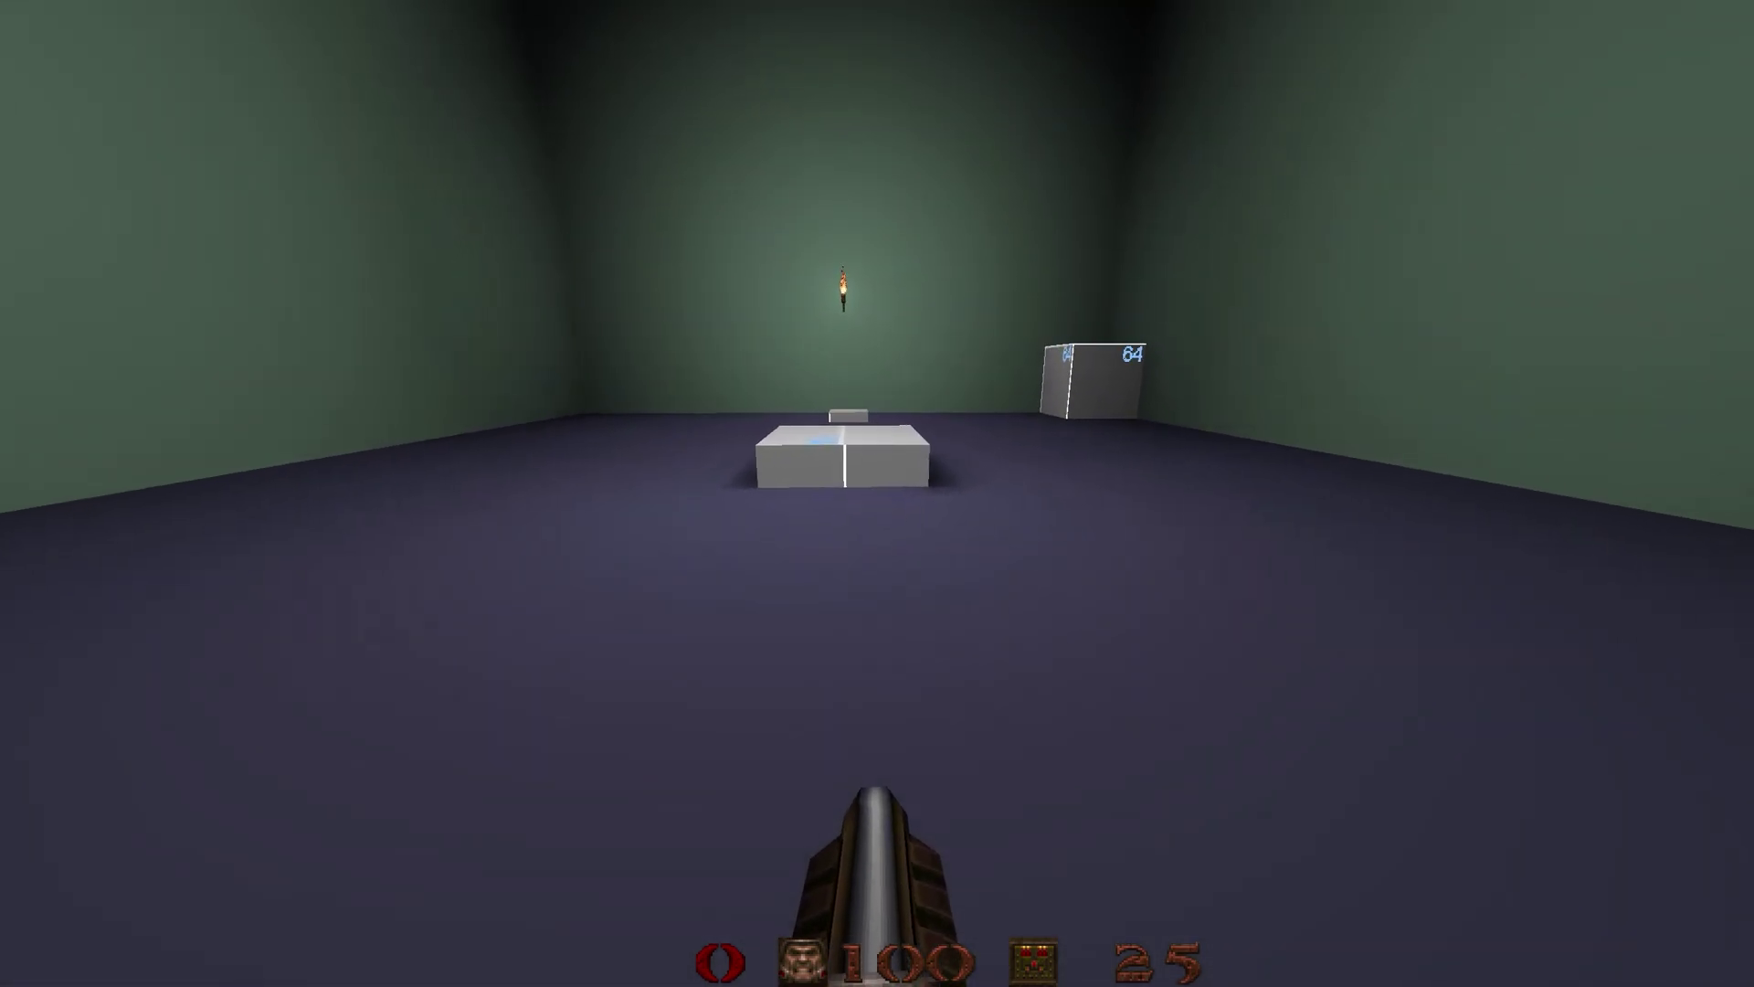
key(w)
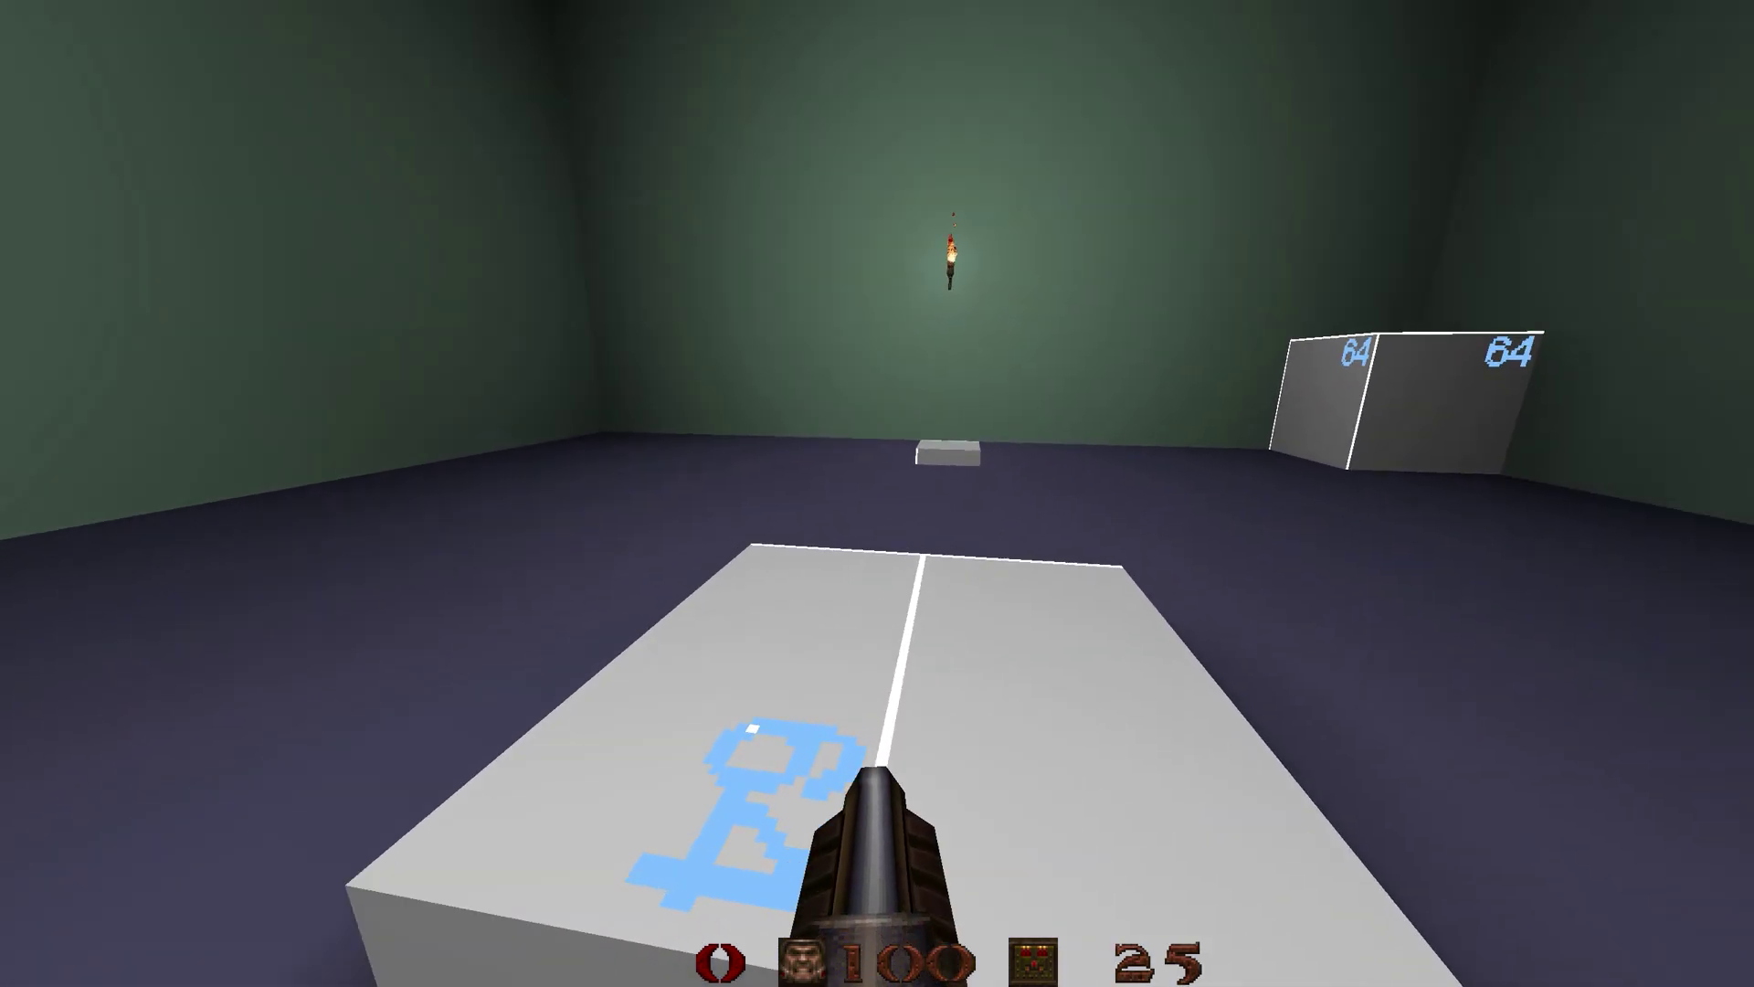
key(s)
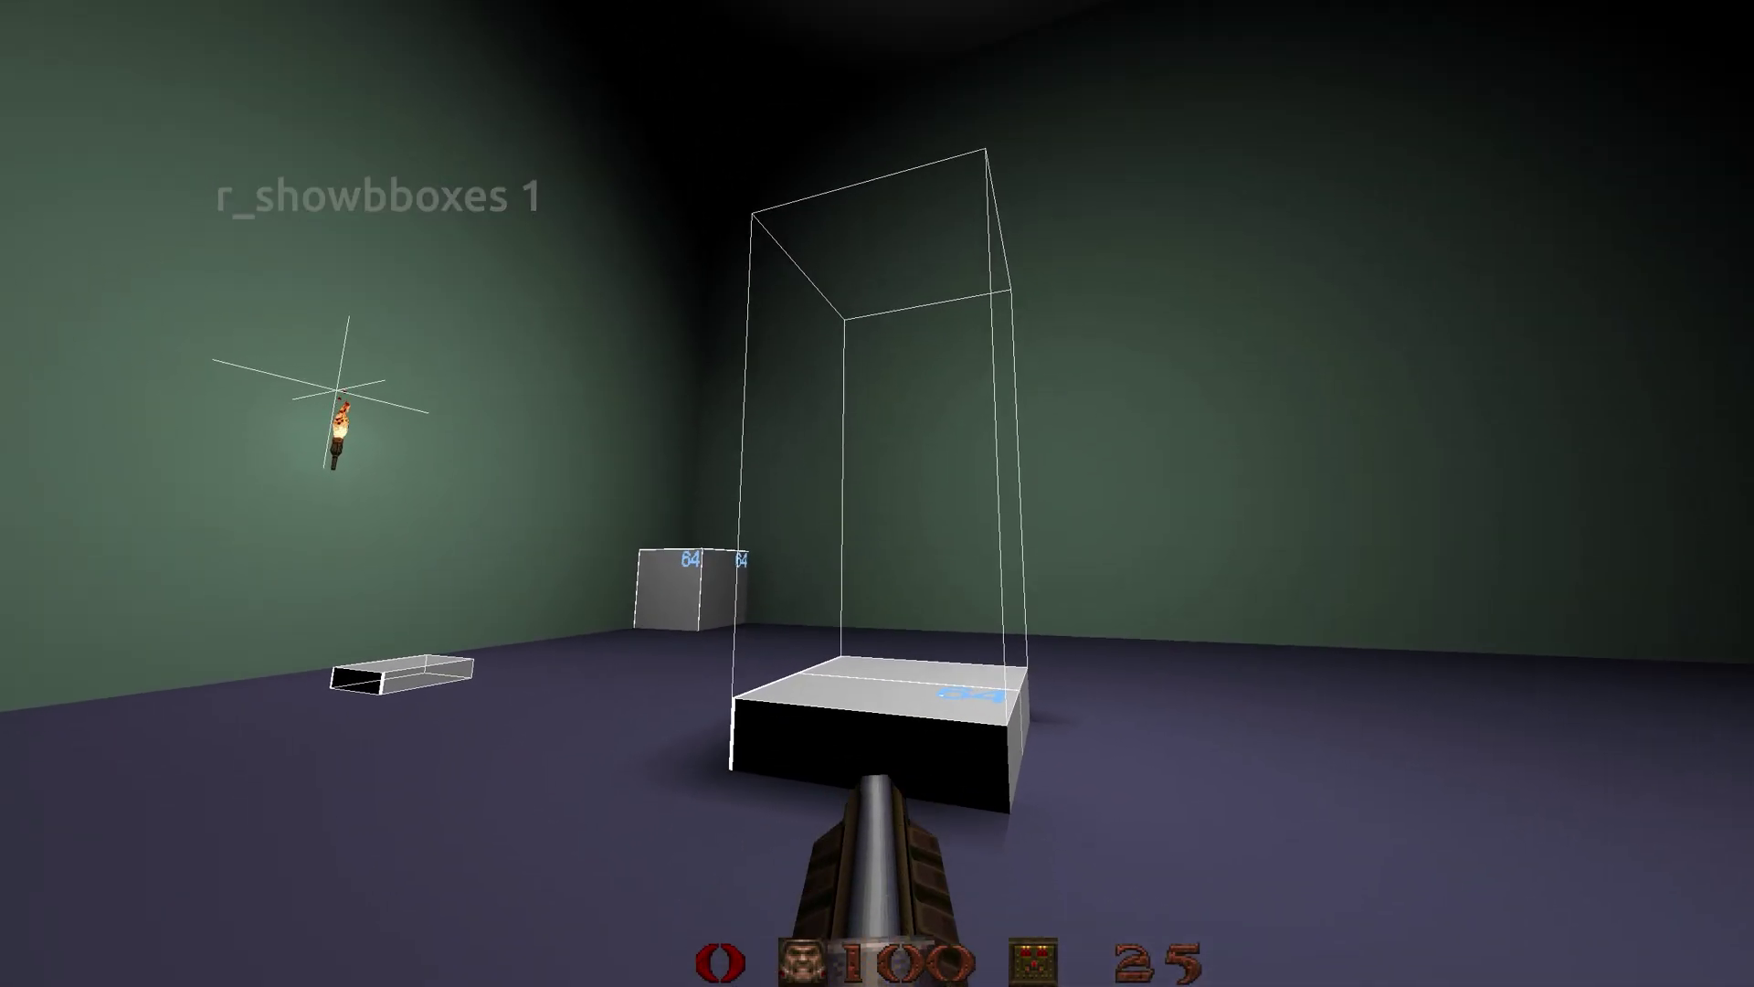
key(w)
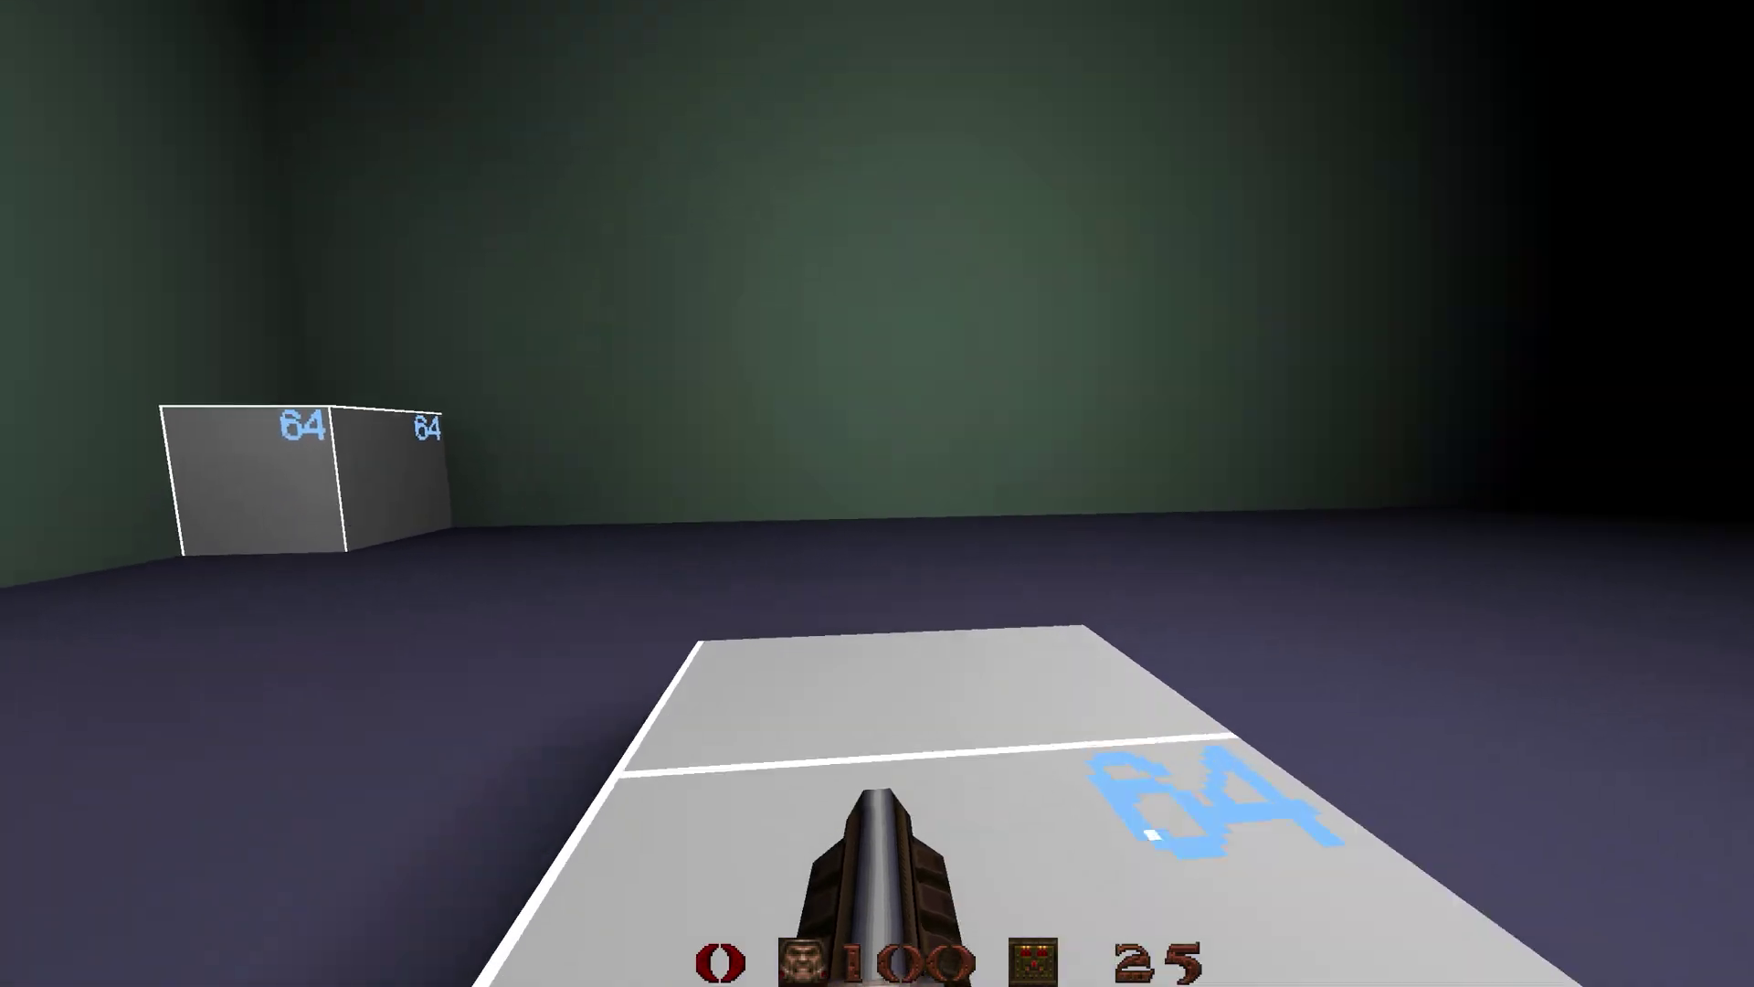
key(s)
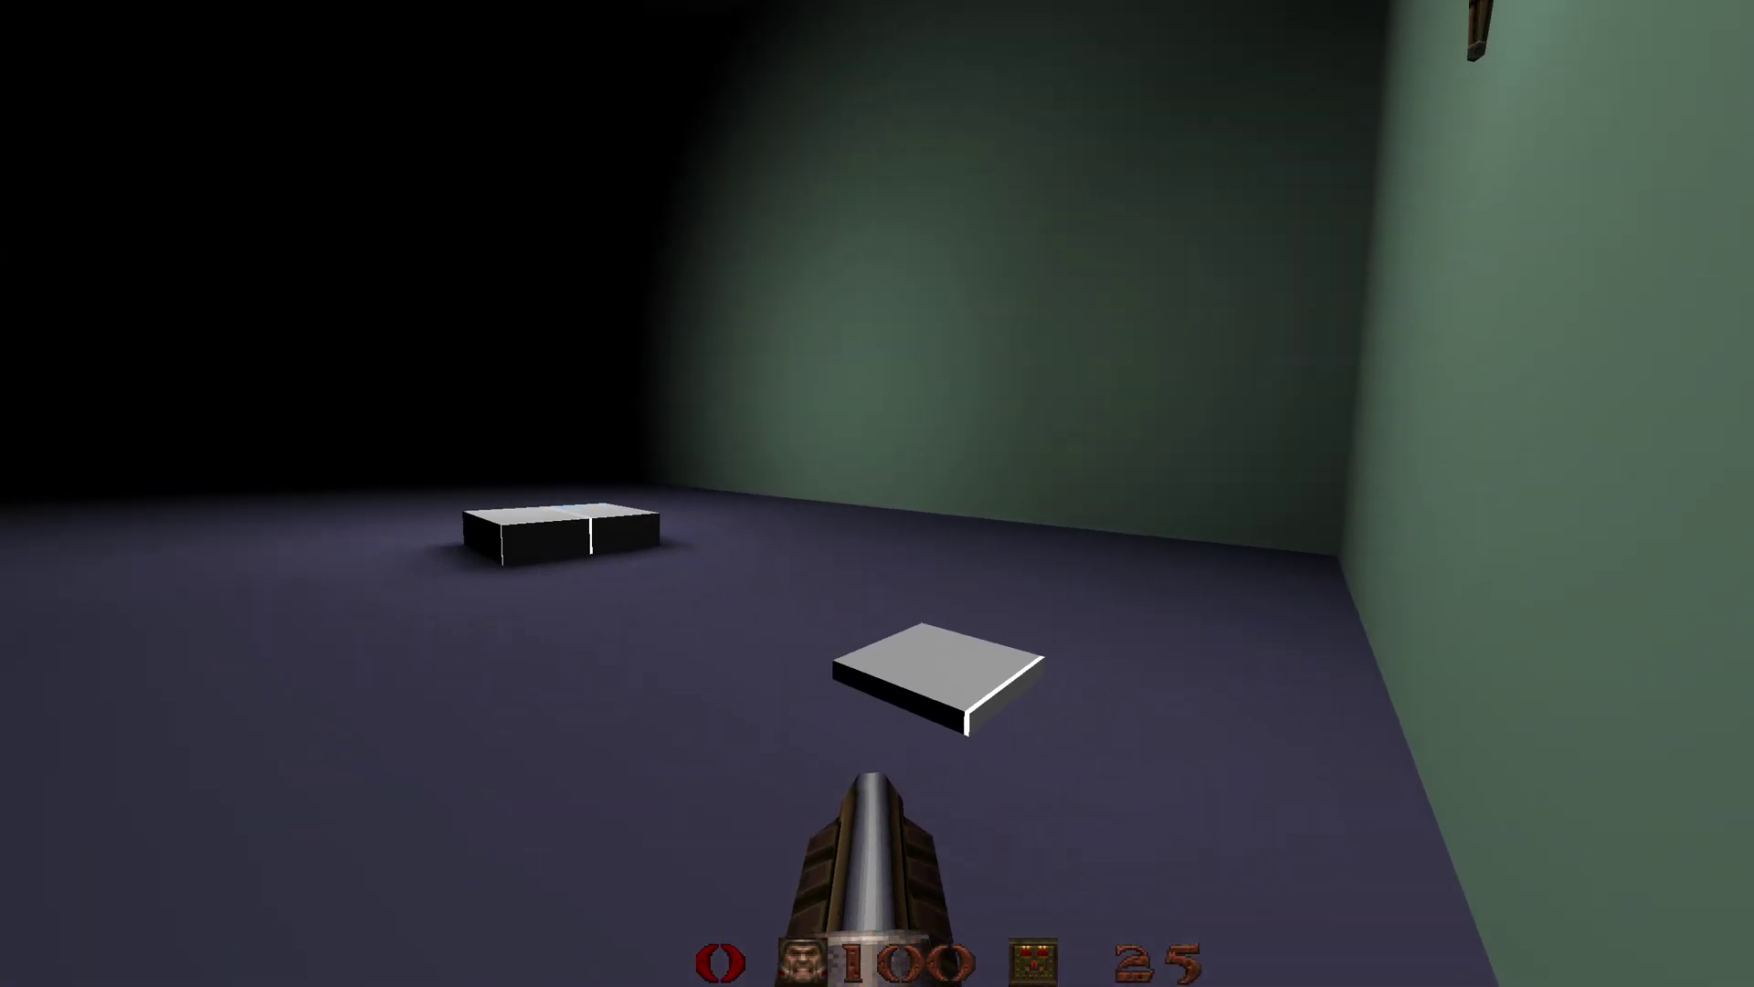
key(w)
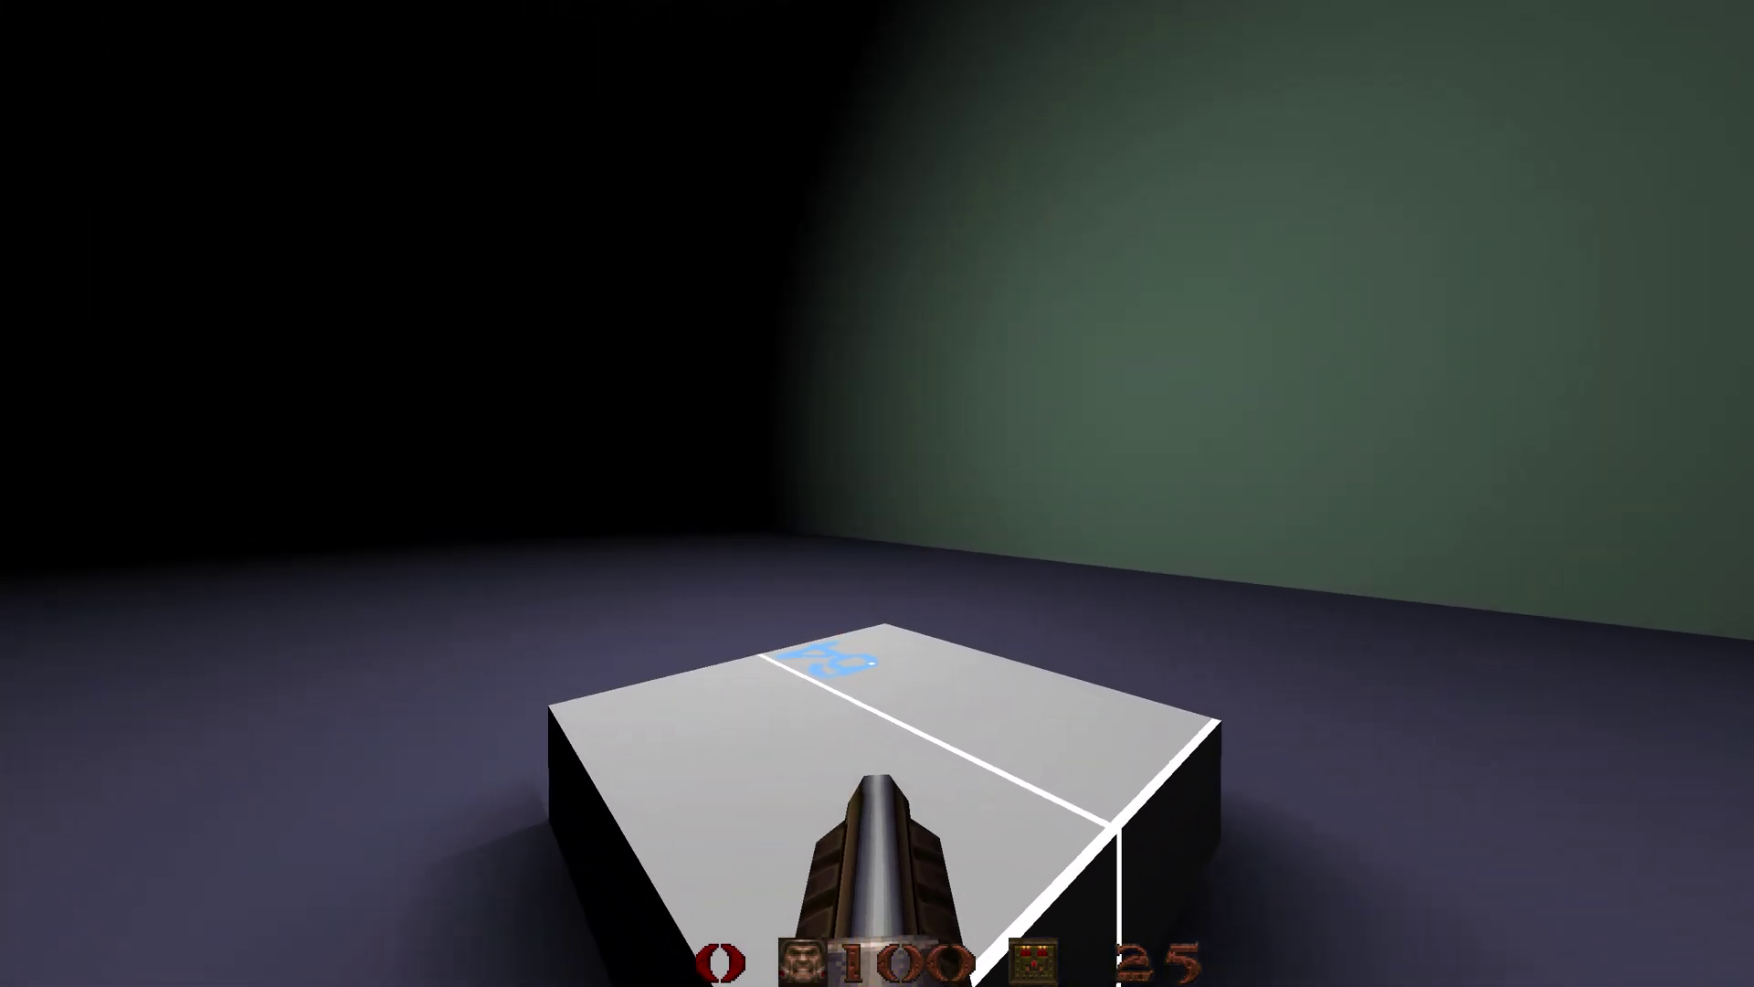
Step: Step back and forth near the tall trigger volume, then set off the level exit
key(s)
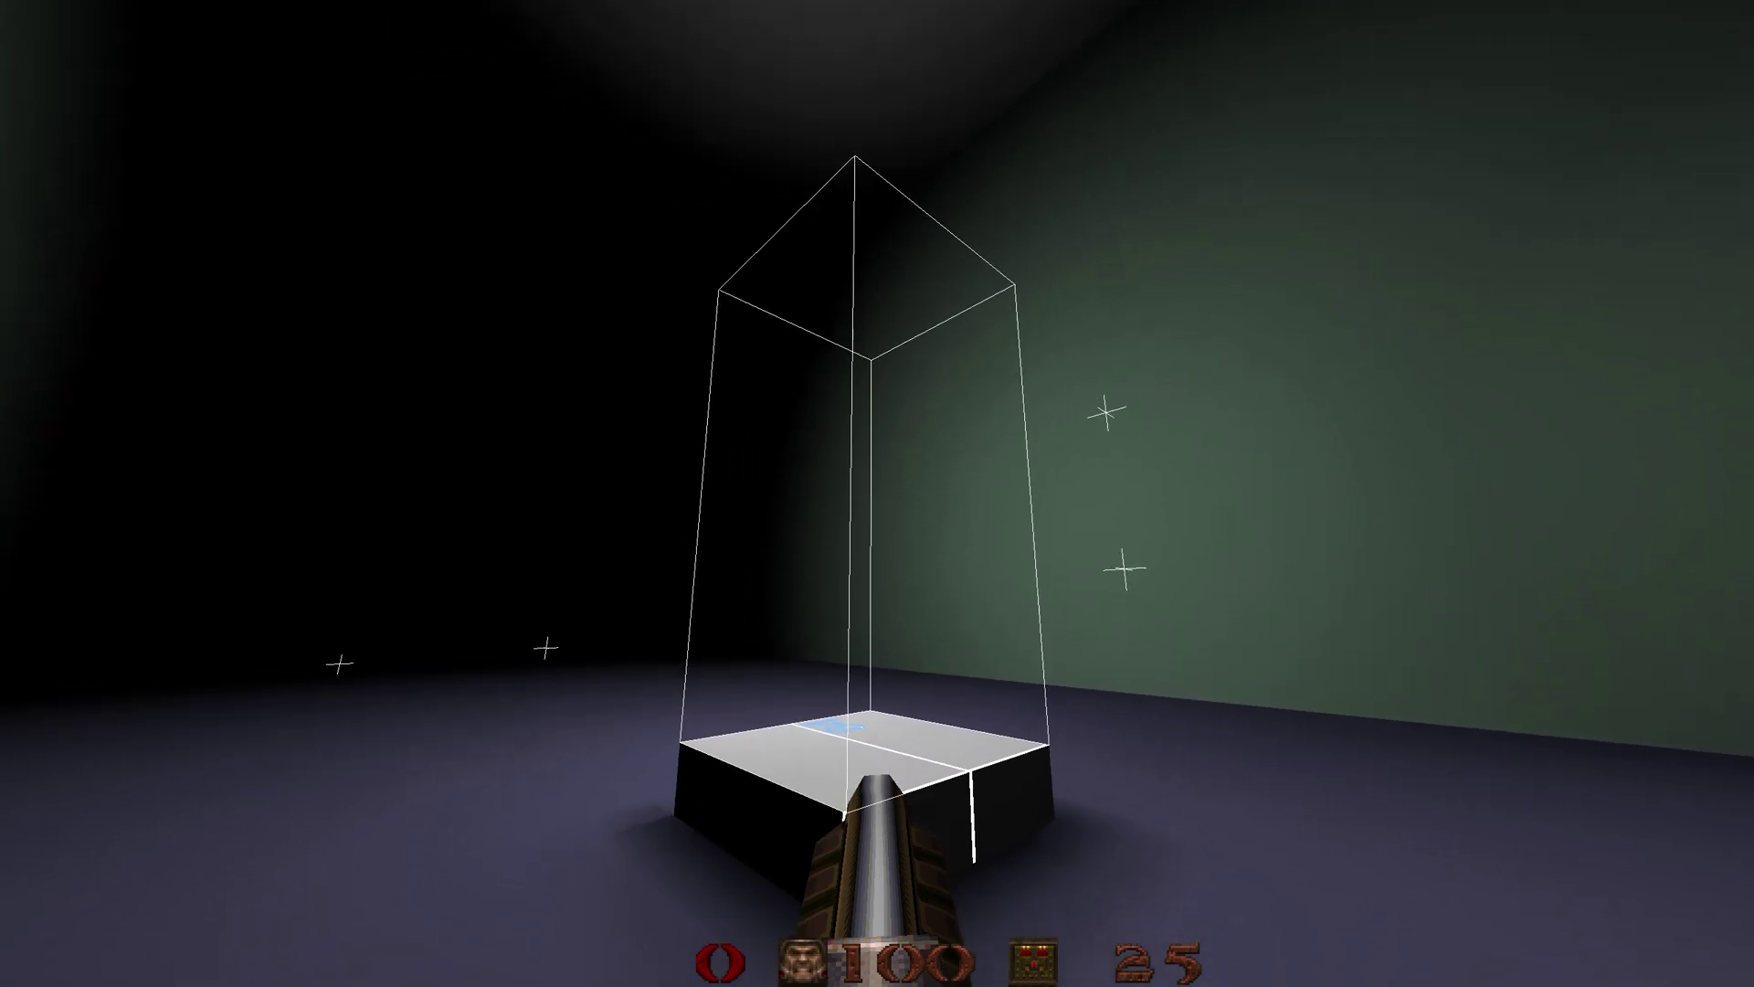
key(w)
key(s)
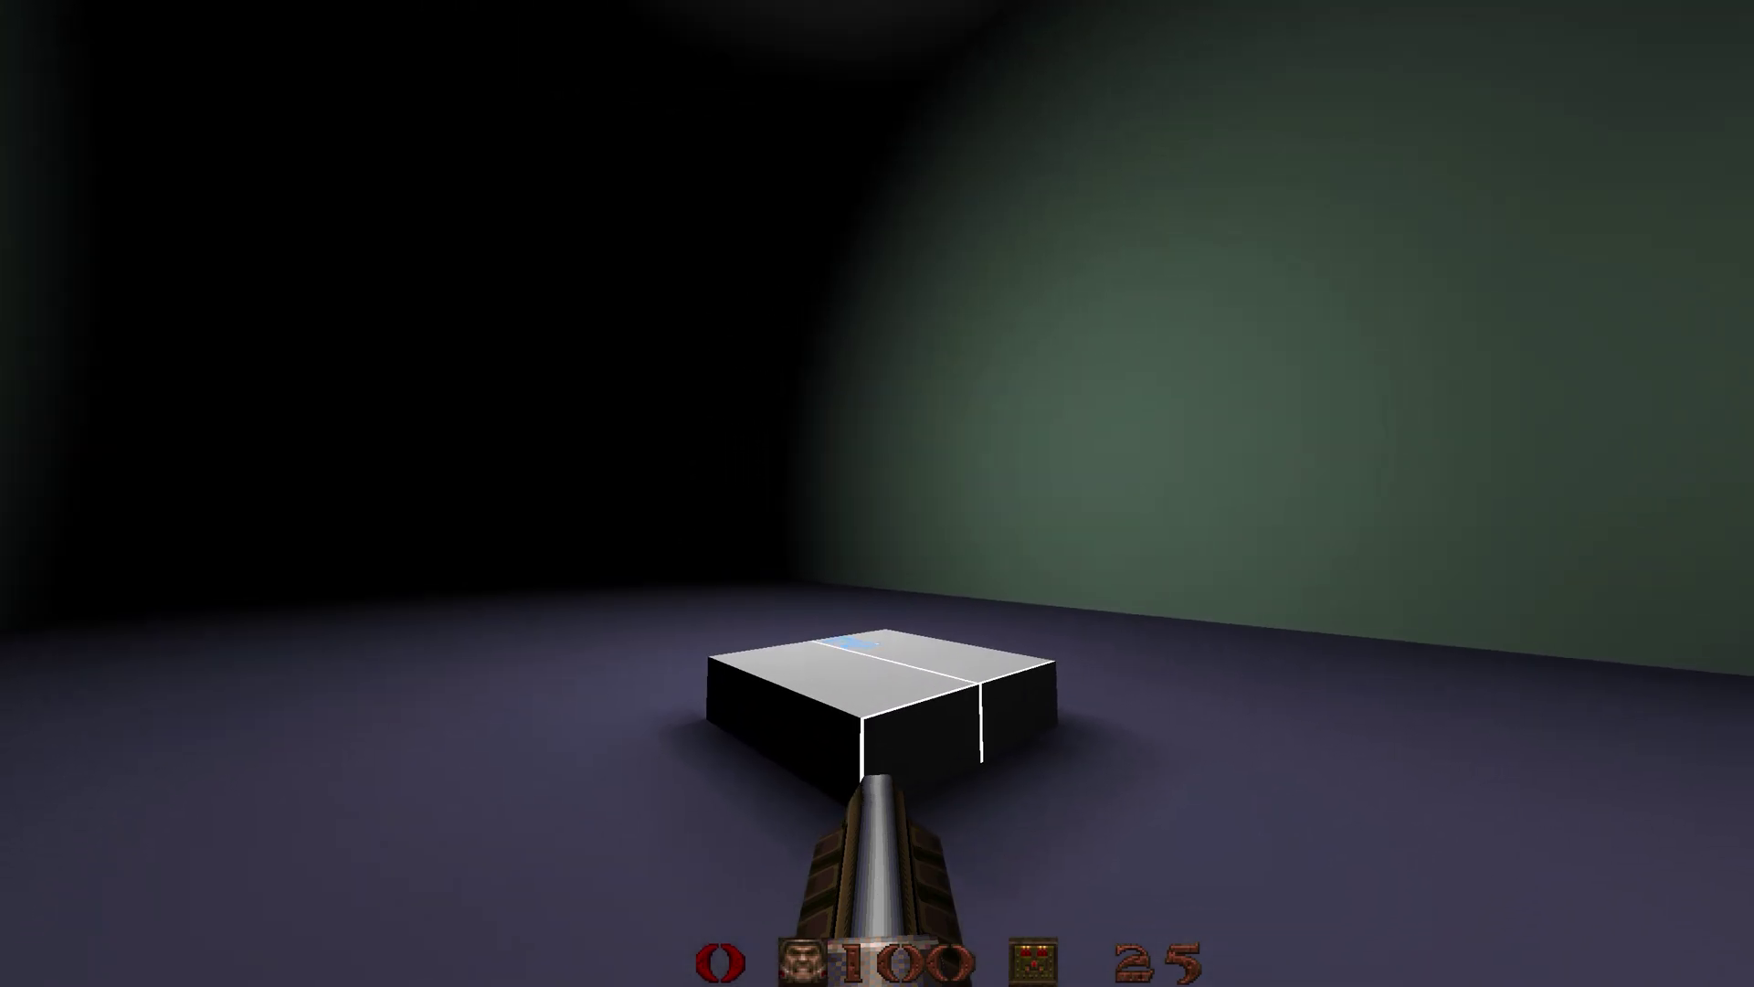
key(s)
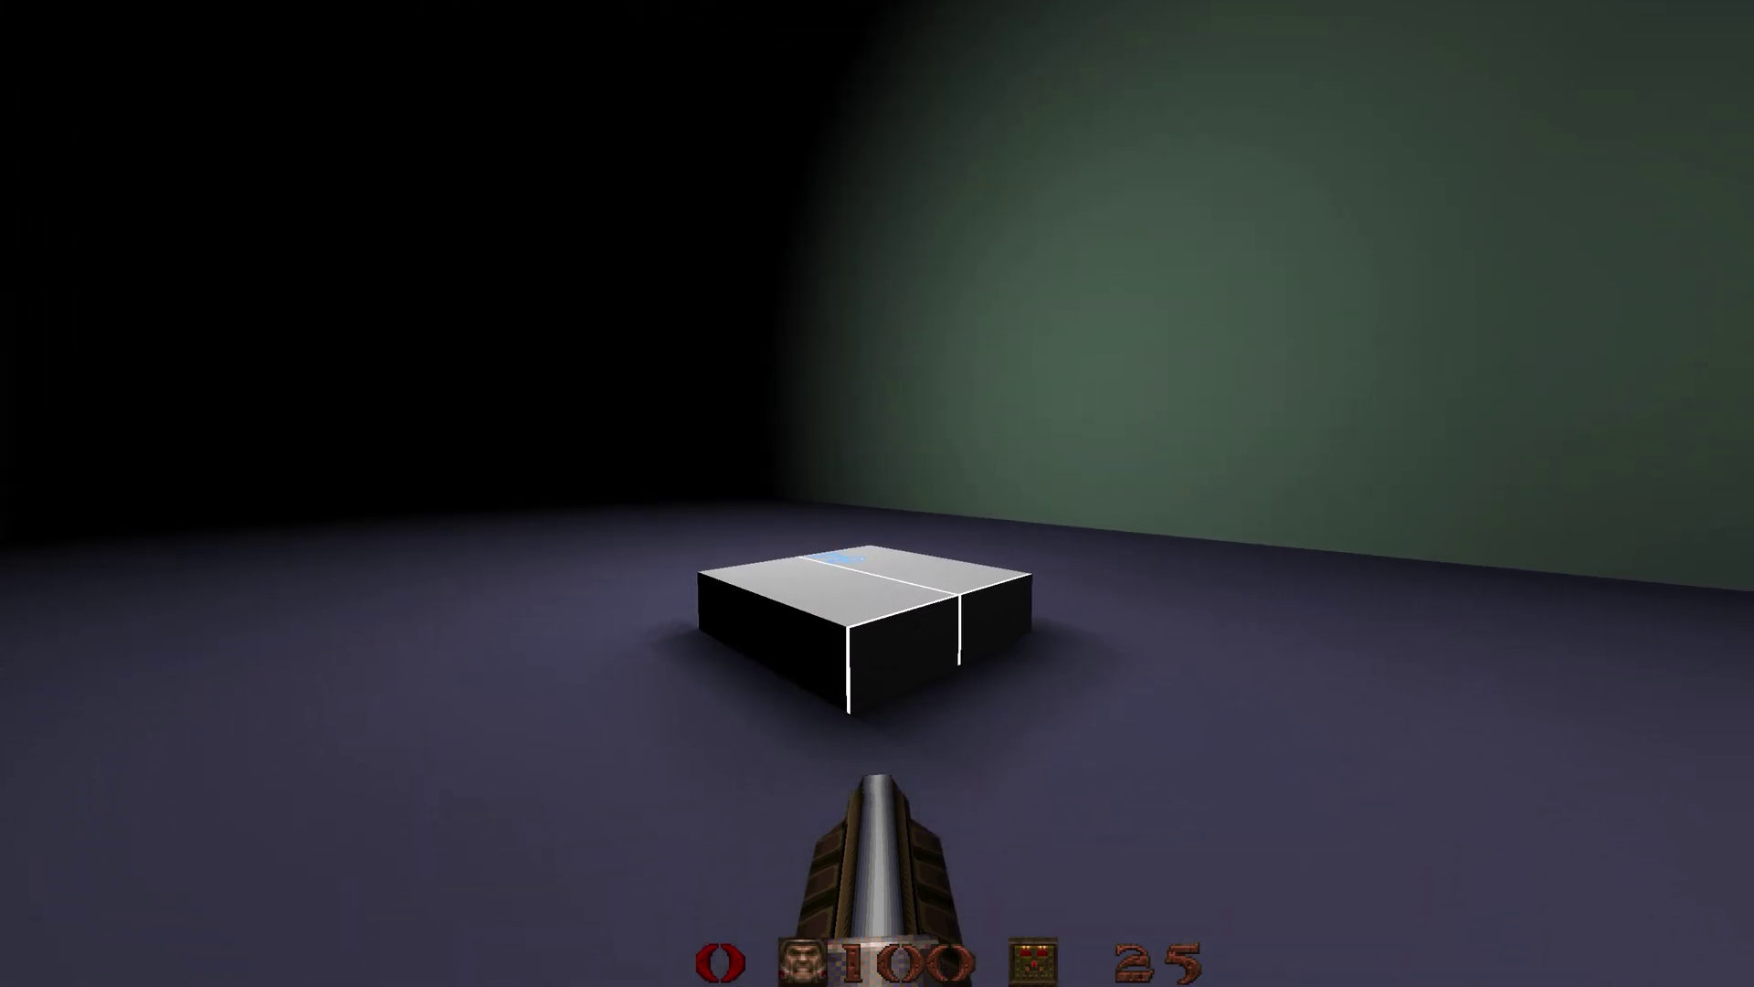
key(w)
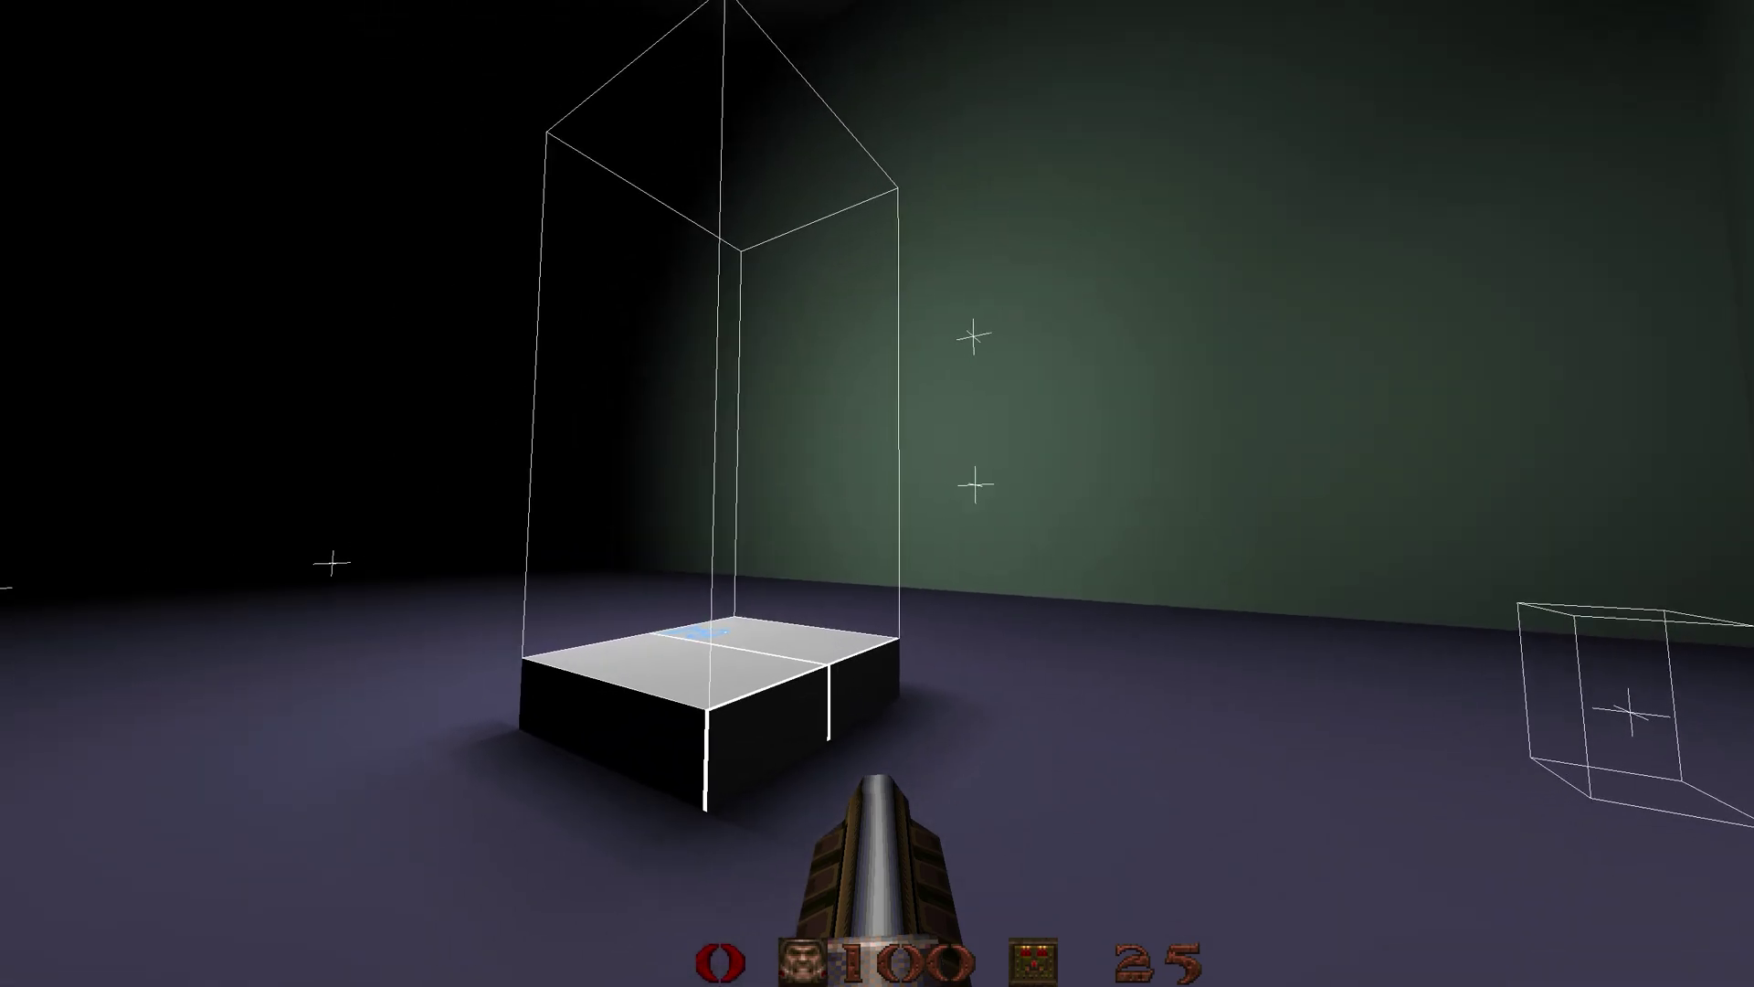
key(s)
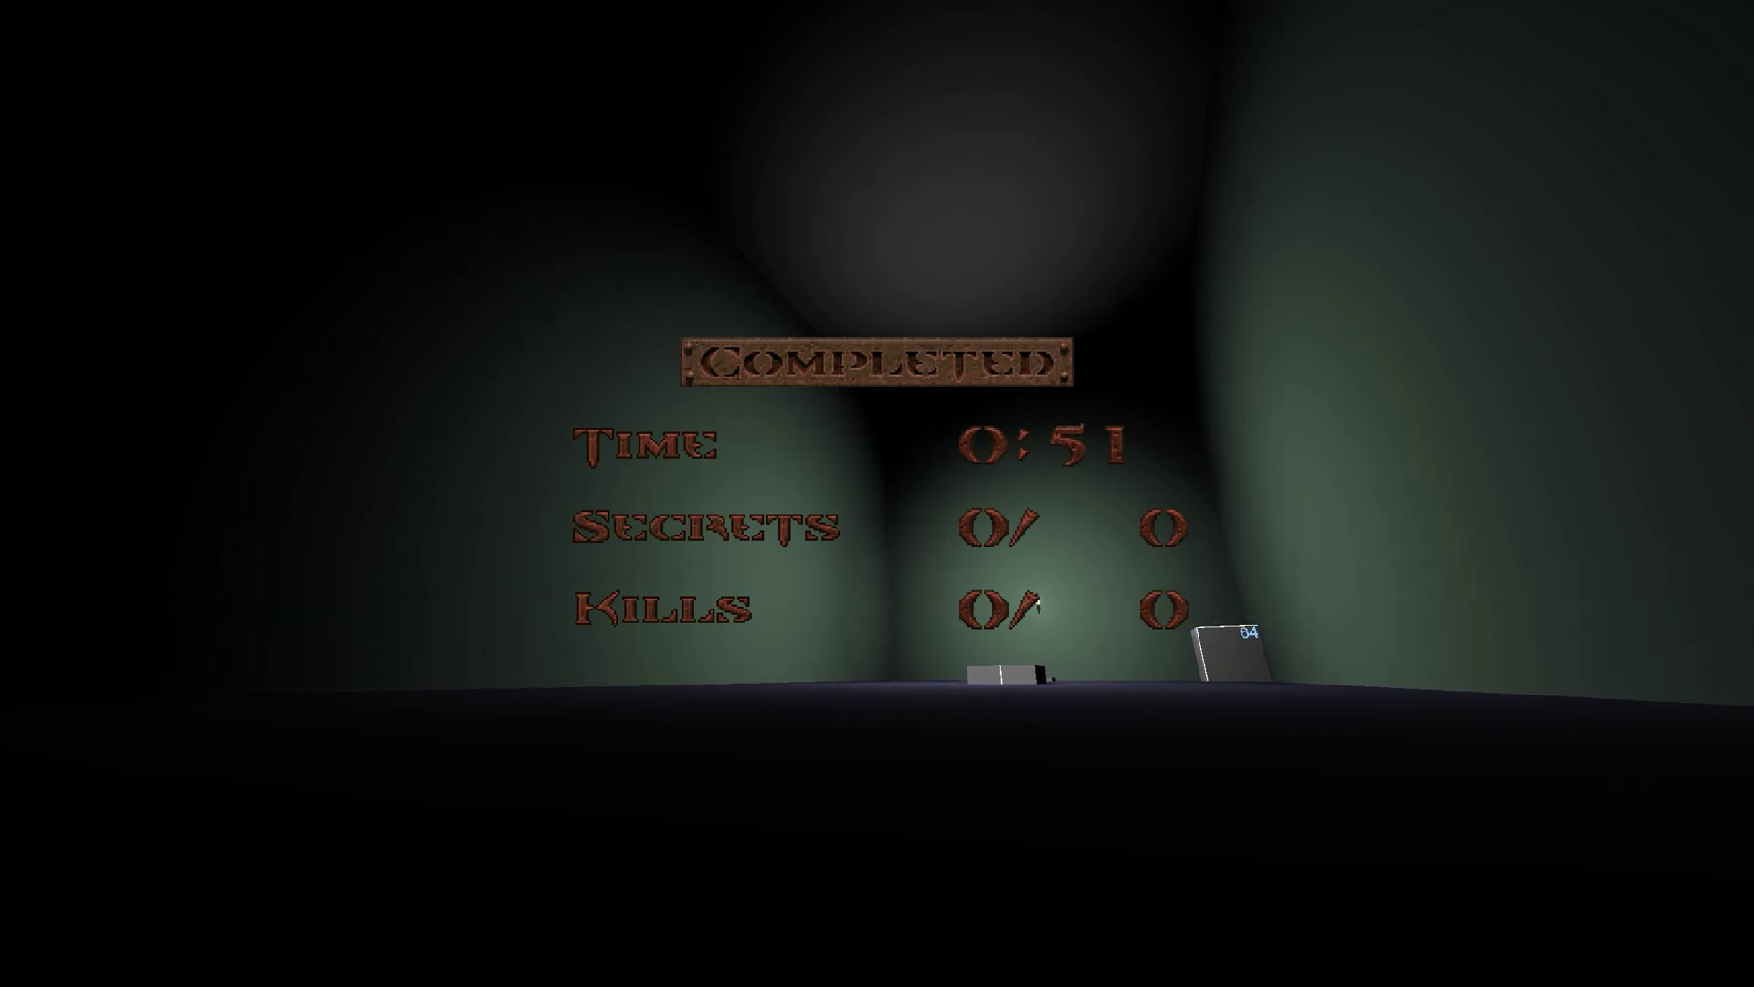
Step: Skip the stats and advance through each Congratulations message until the next map loads
key(space)
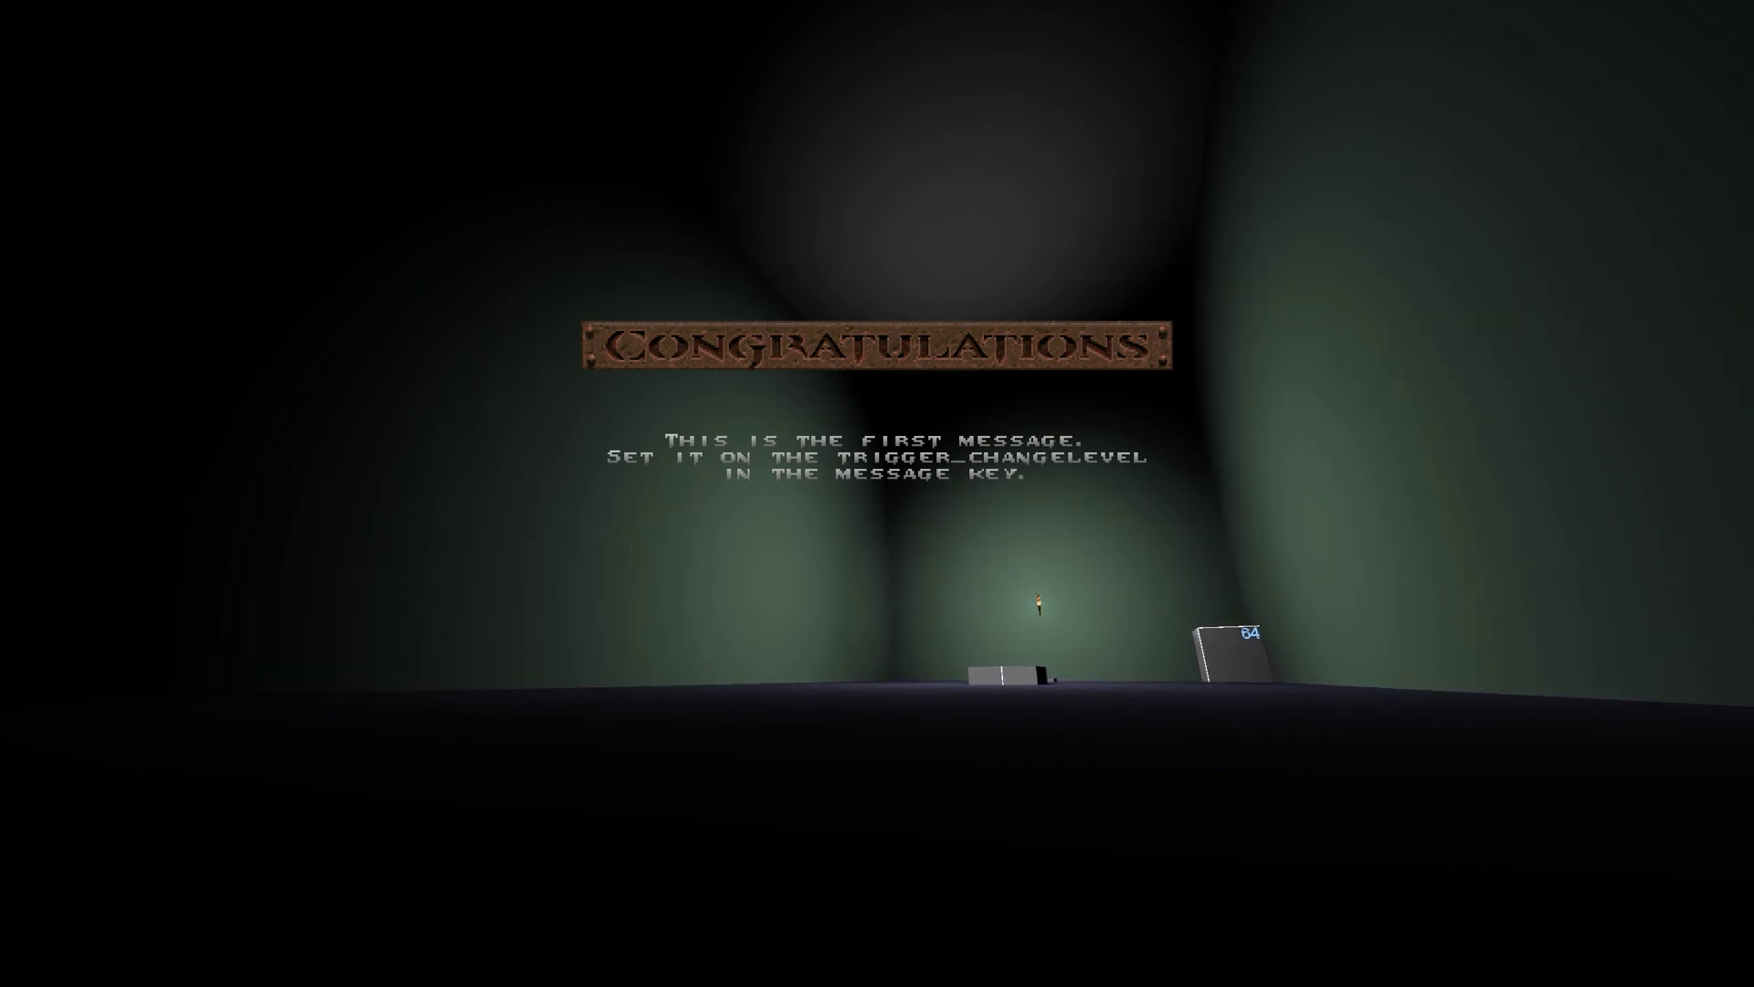
key(space)
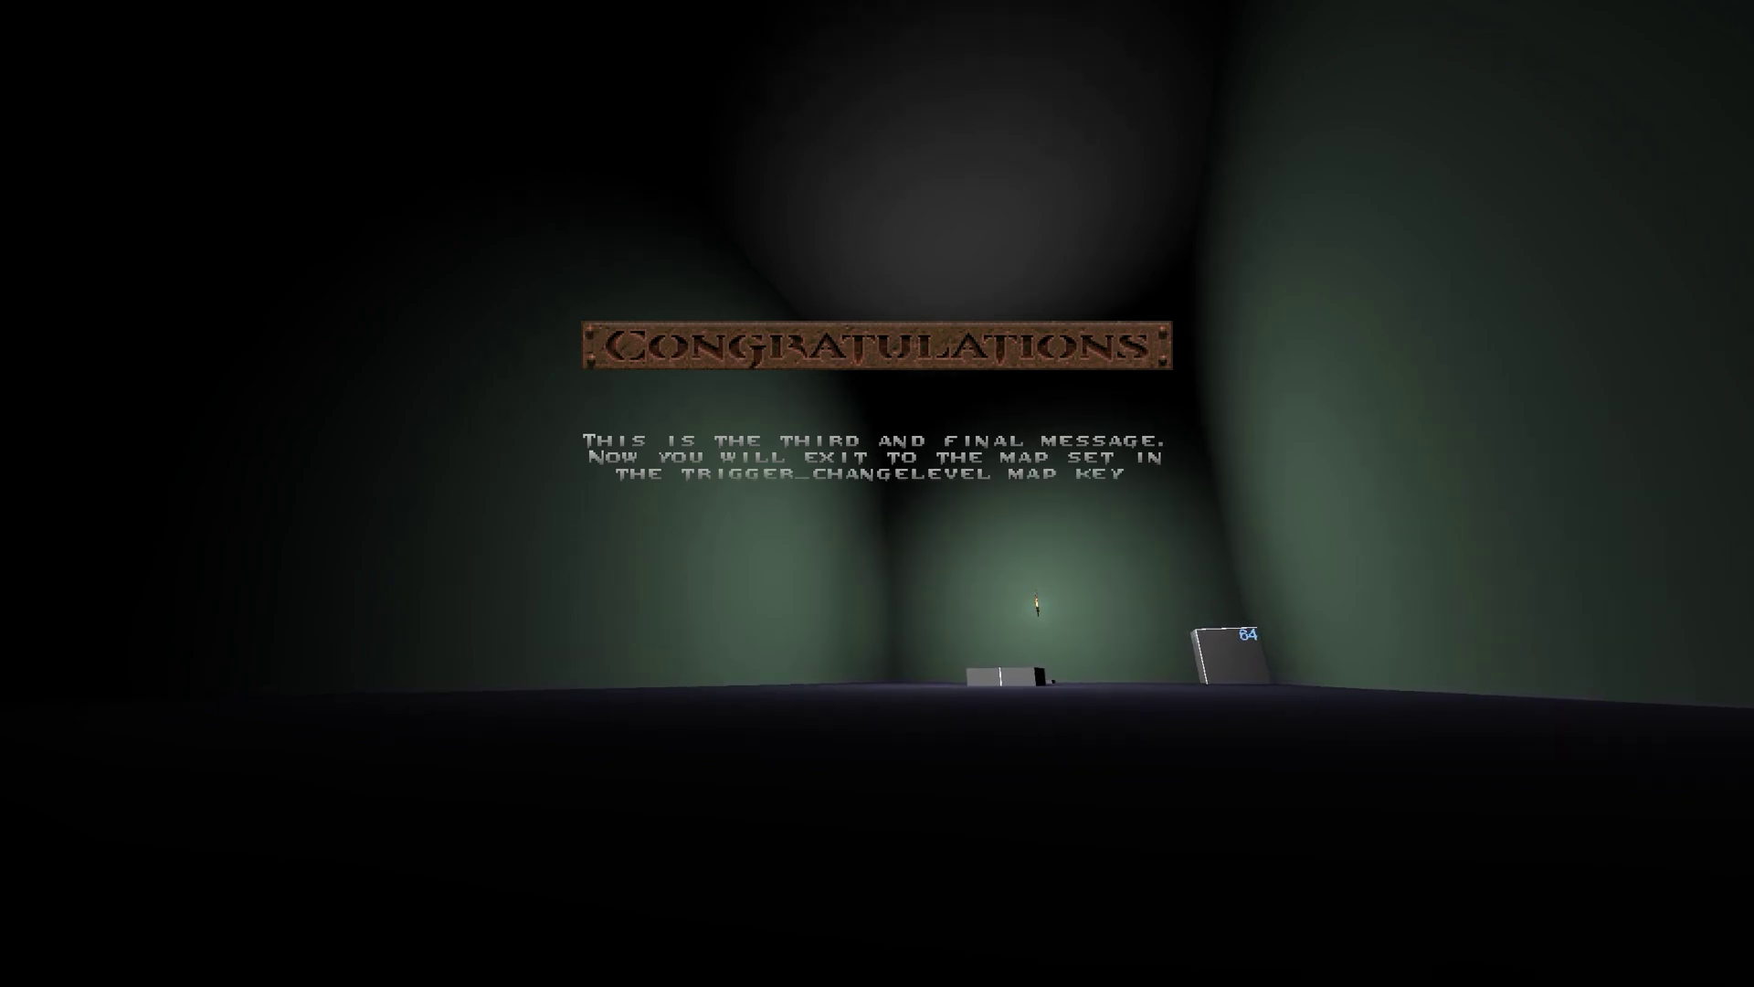
key(space)
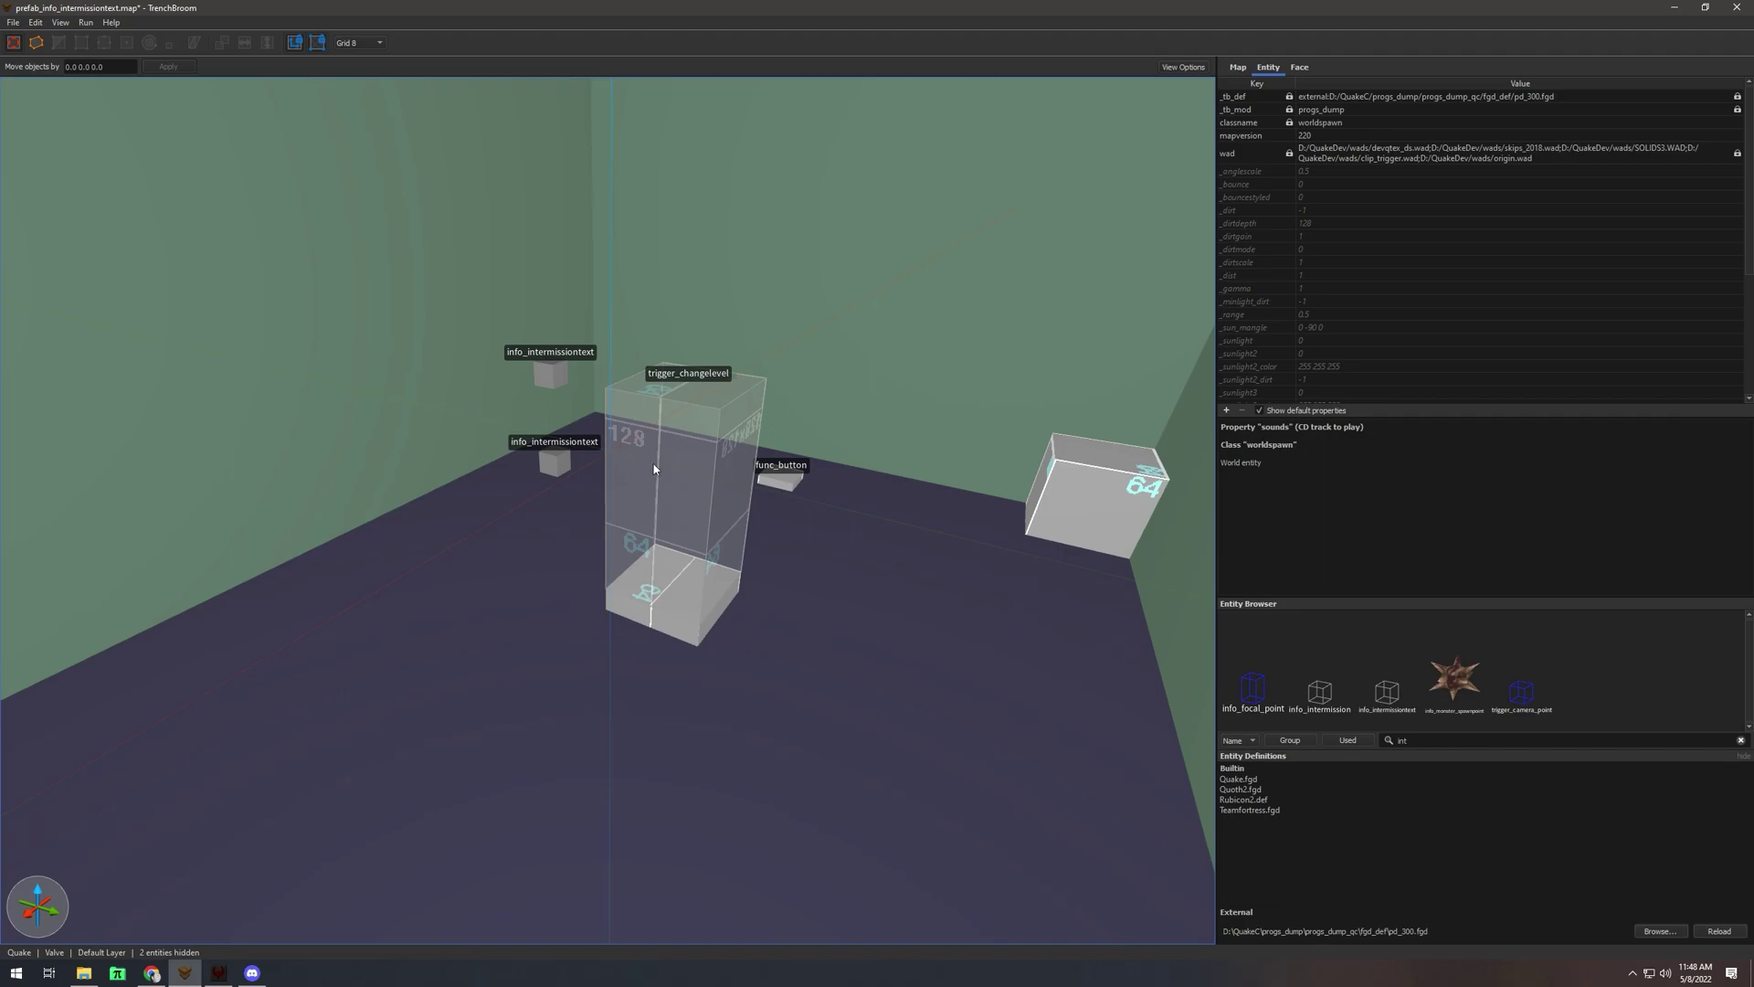
Step: Select each info_intermissiontext and the trigger_changelevel to read their message and map keys
click(551, 373)
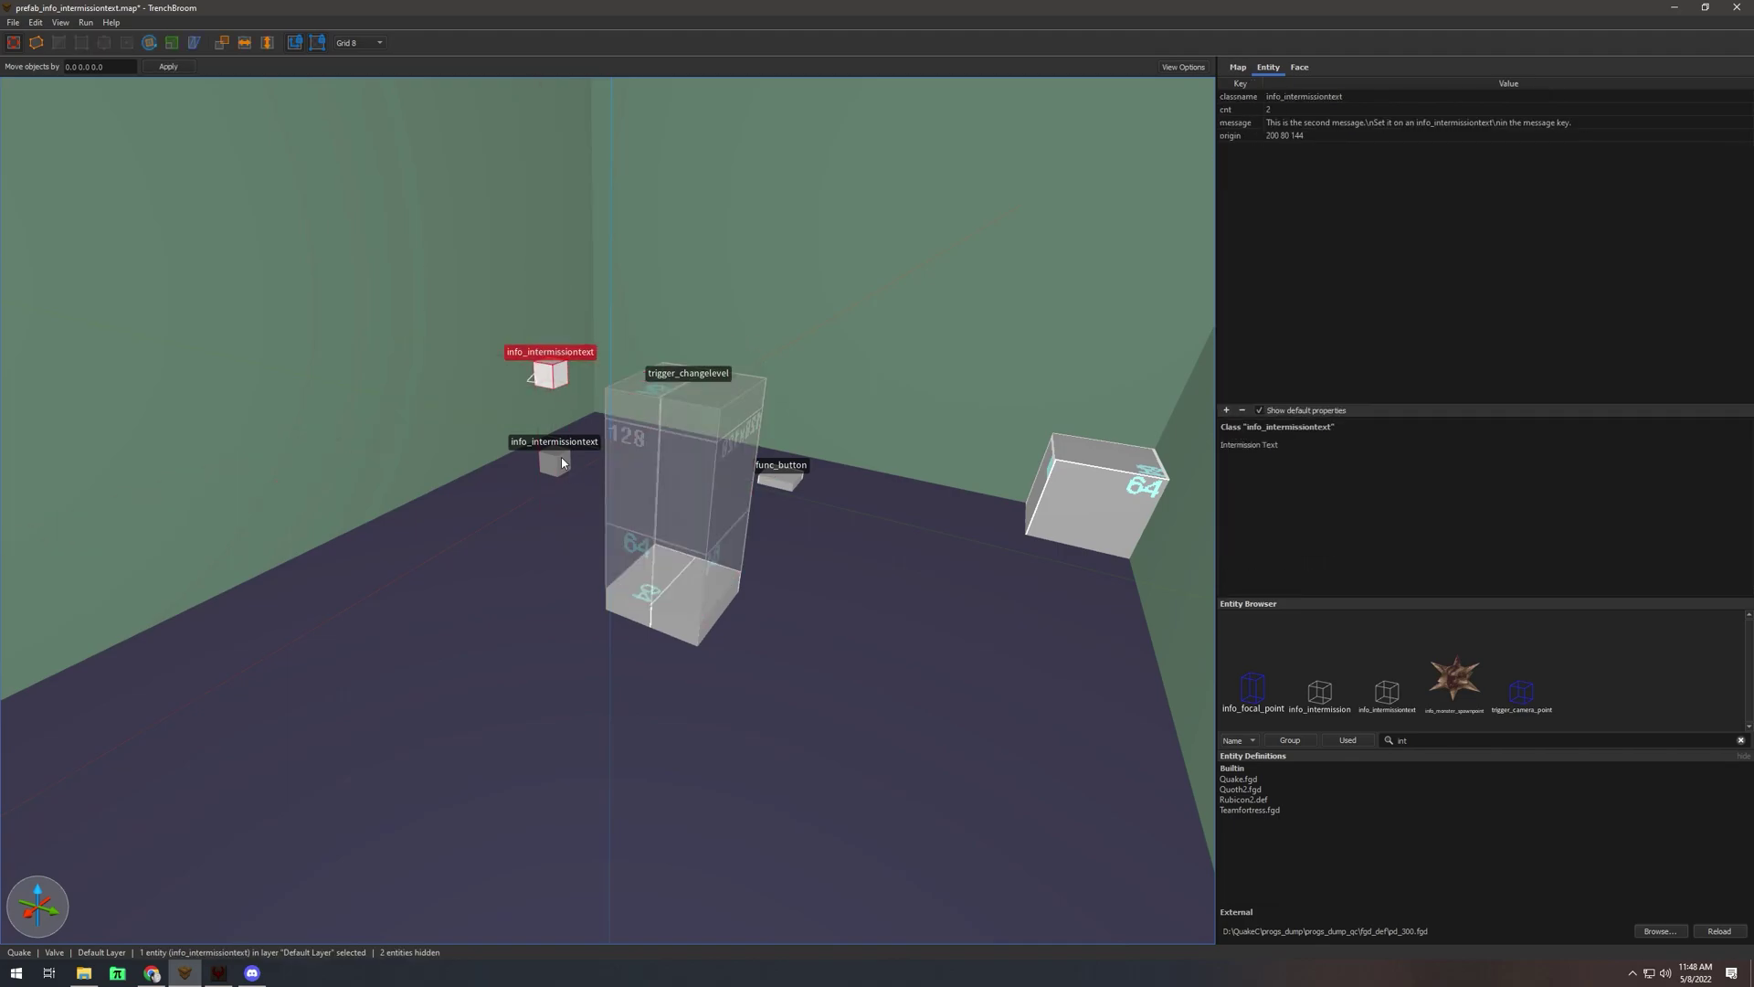
click(556, 461)
click(549, 375)
click(711, 437)
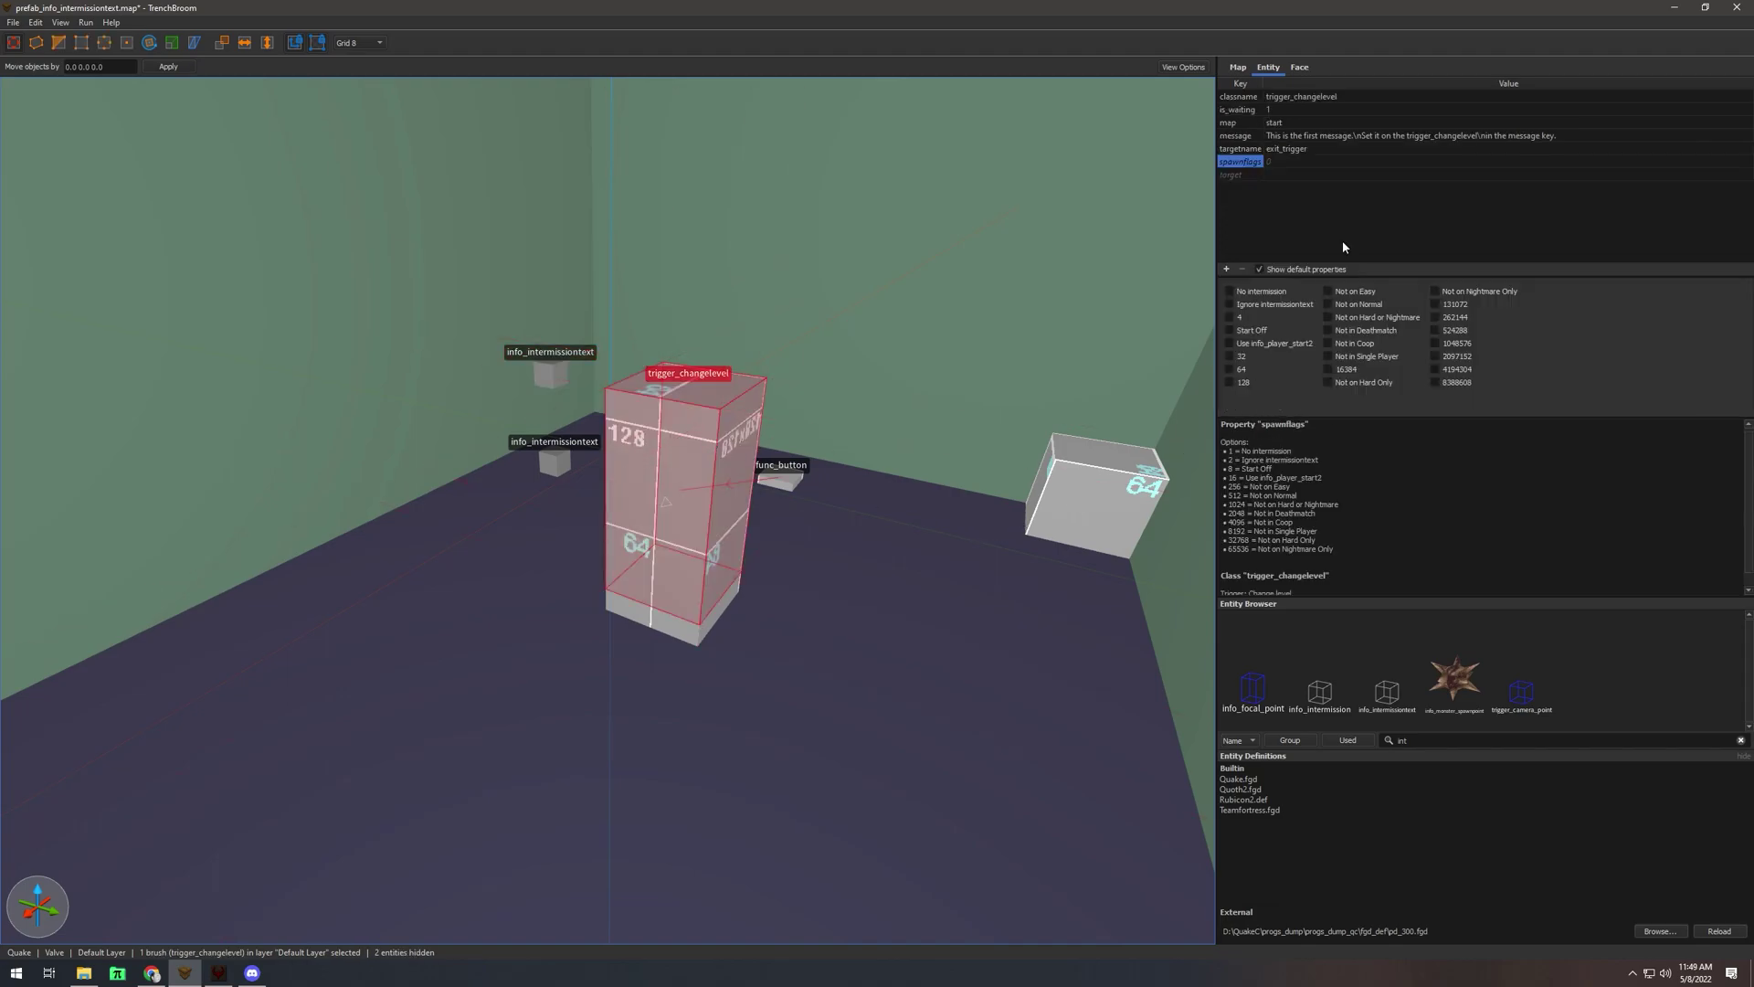
click(1237, 137)
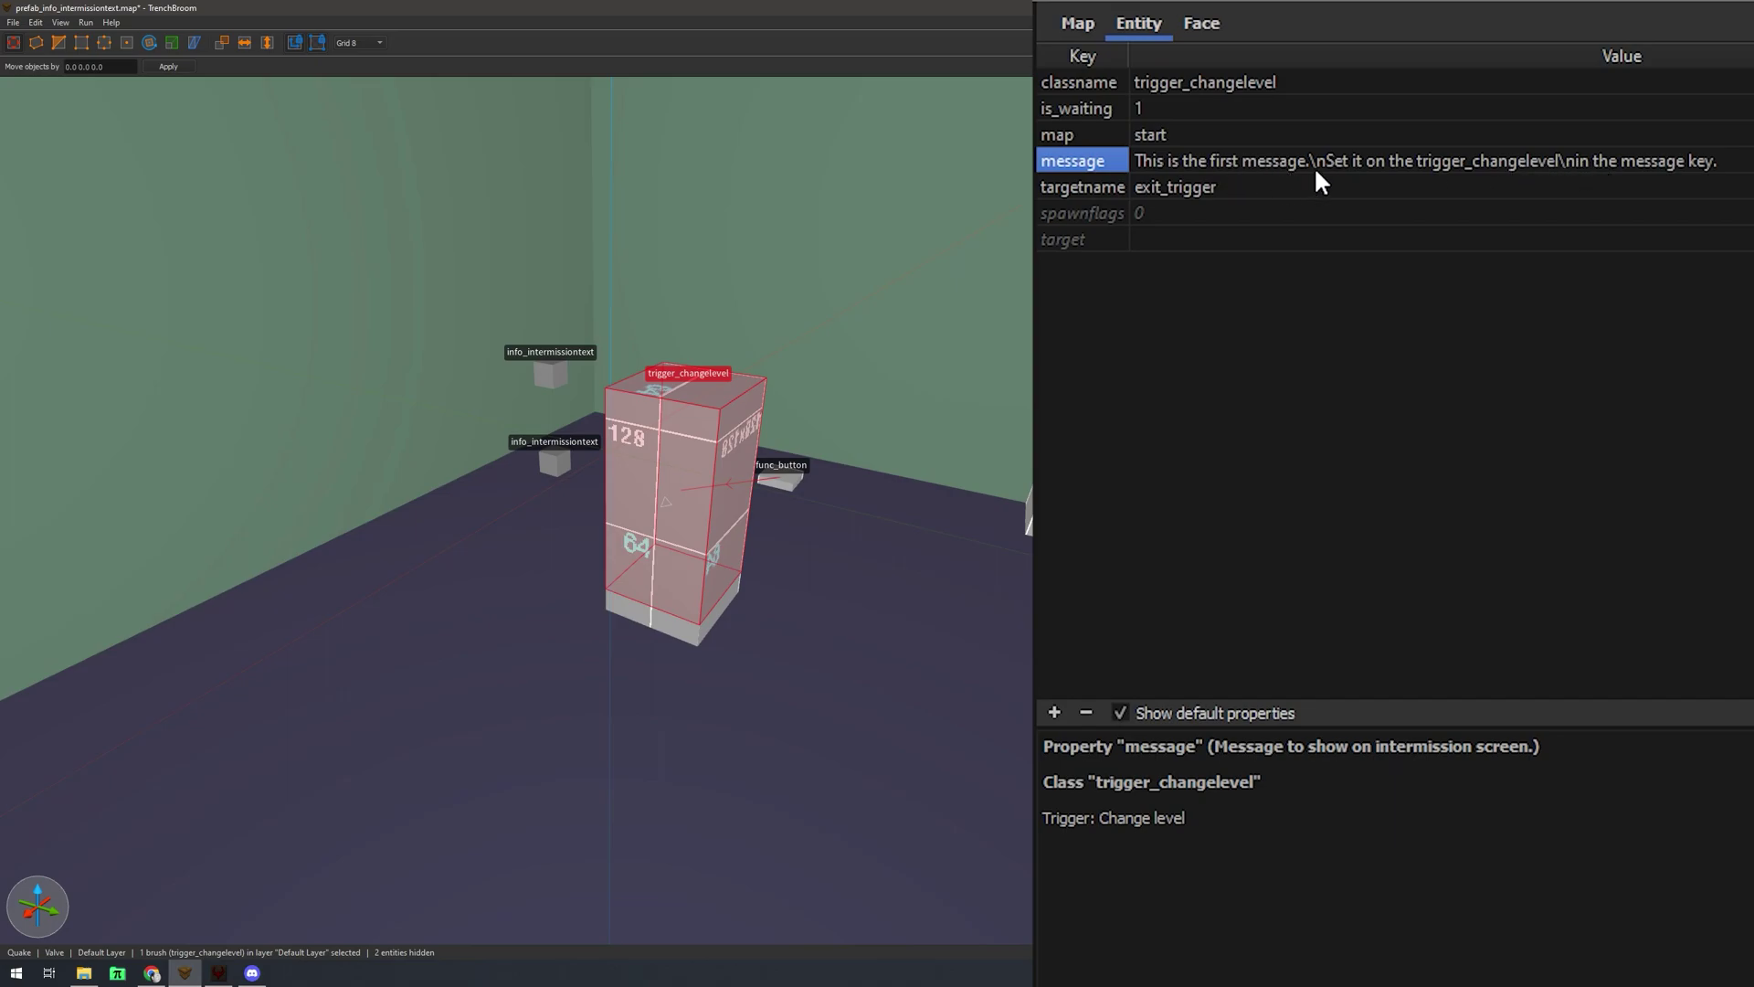
click(1050, 109)
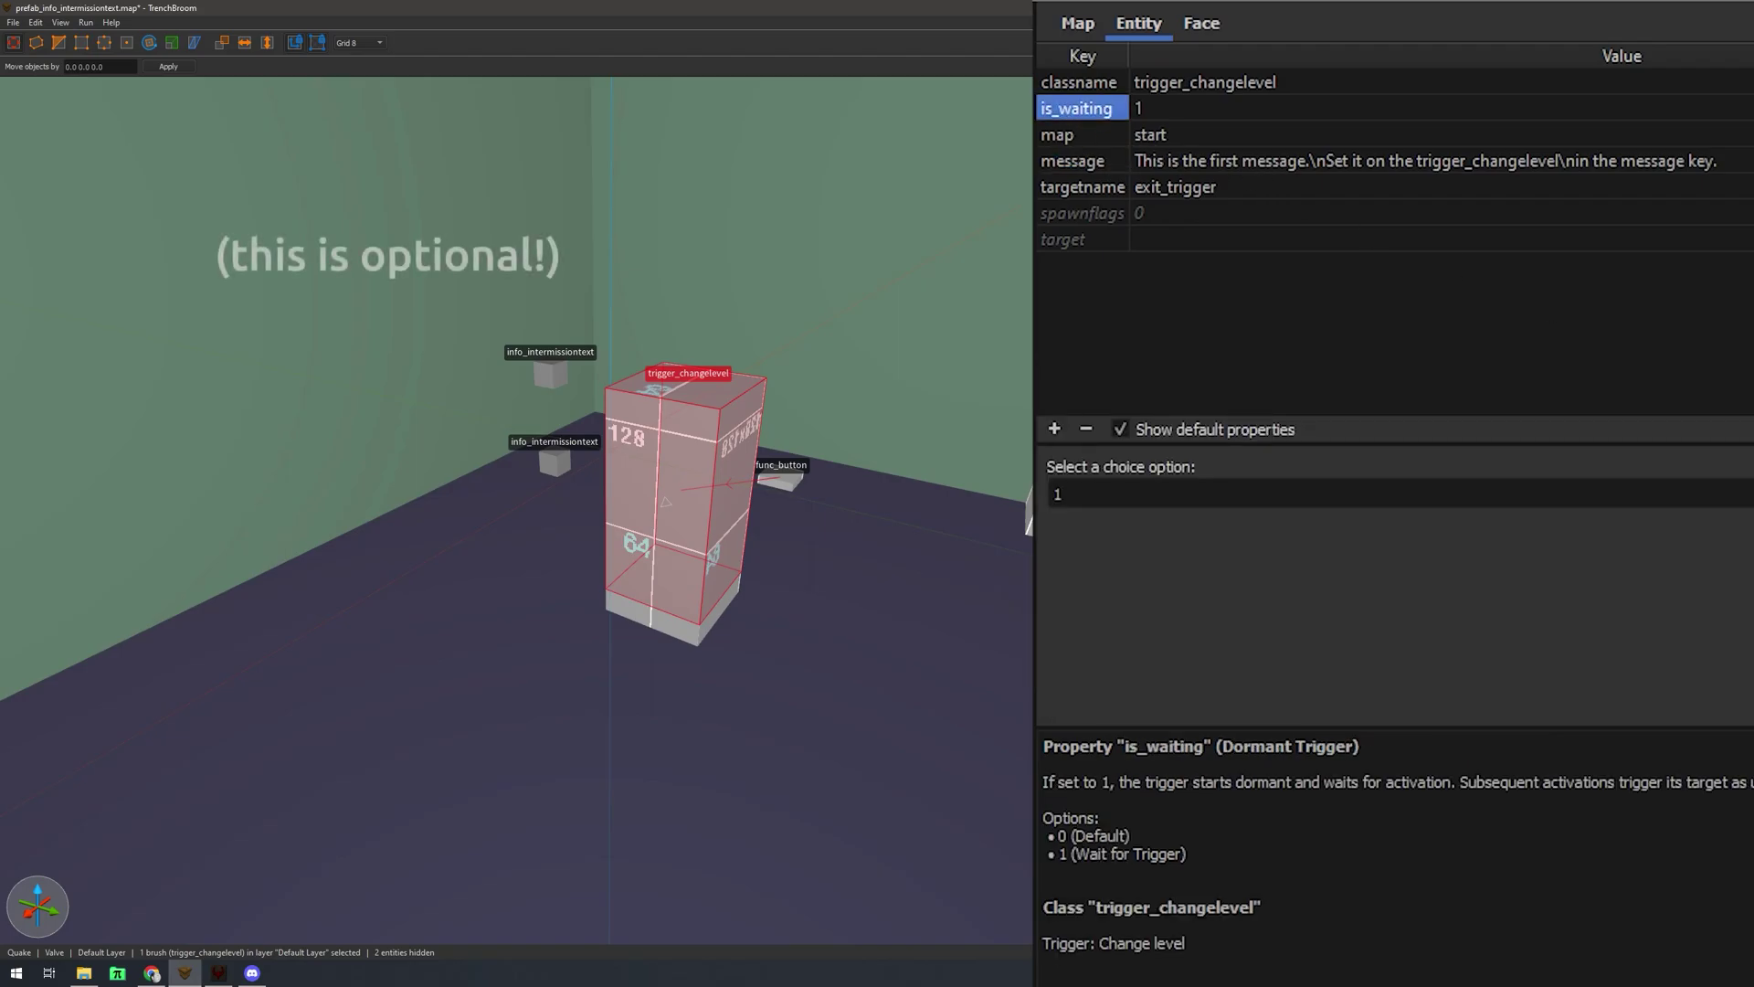
click(781, 480)
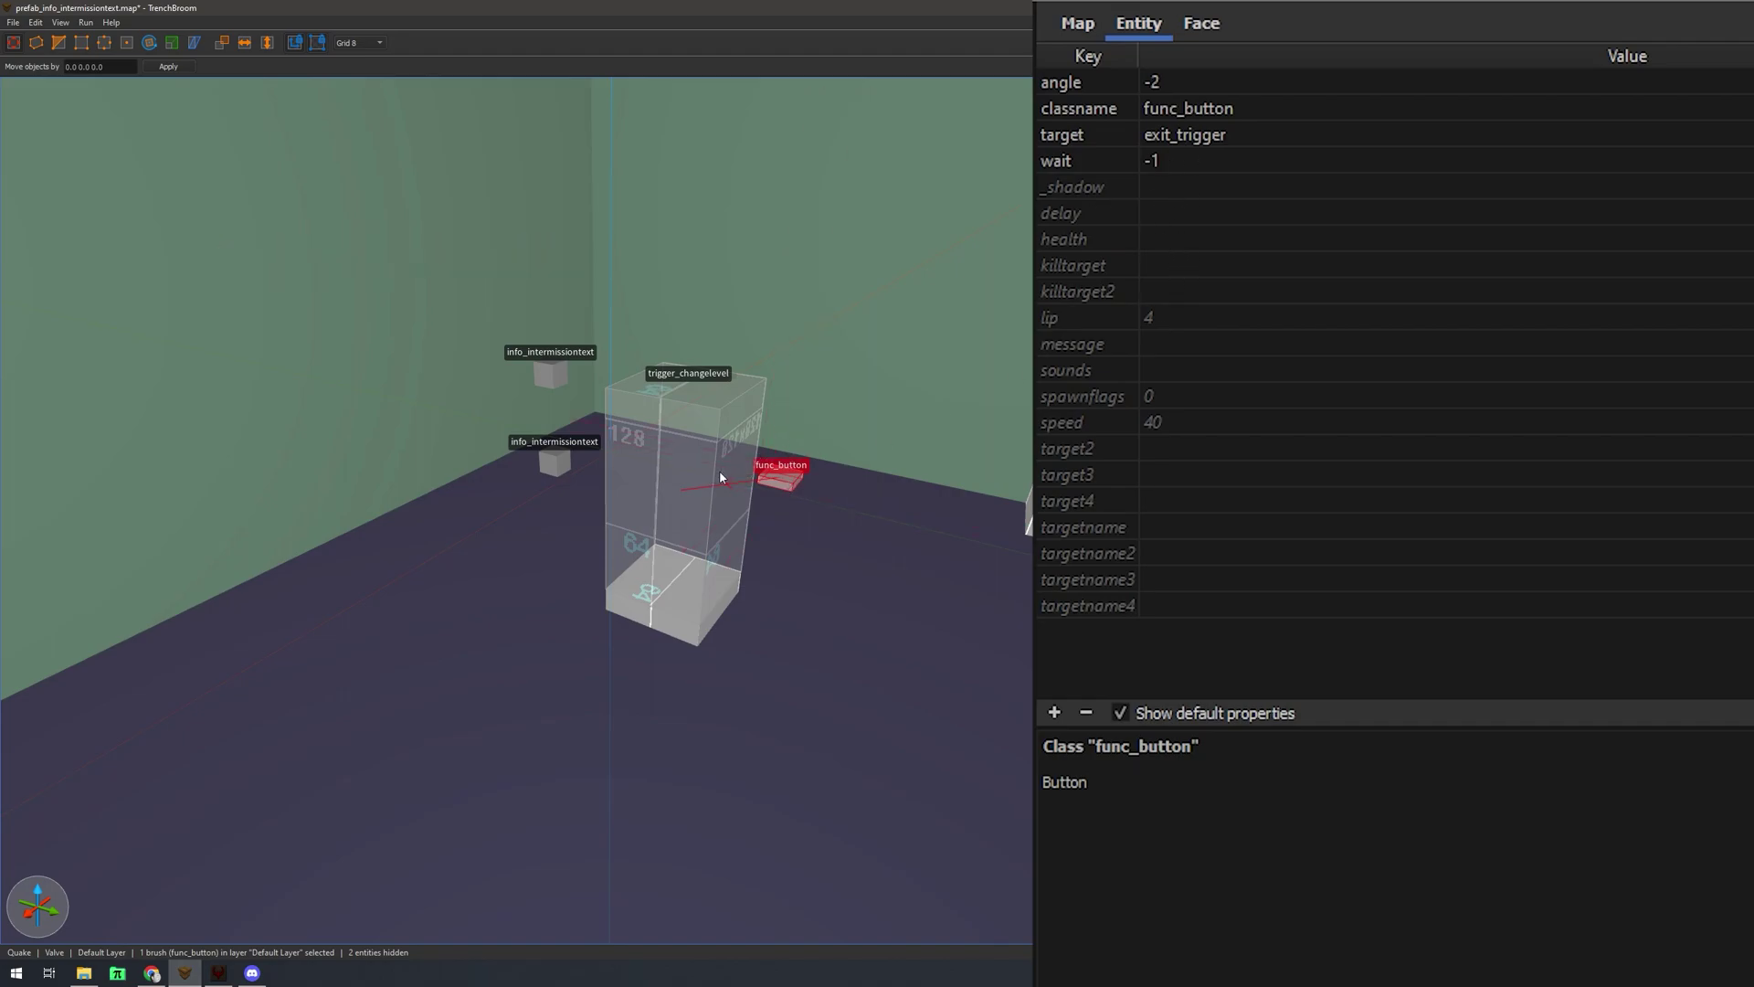
key(ctrl+z)
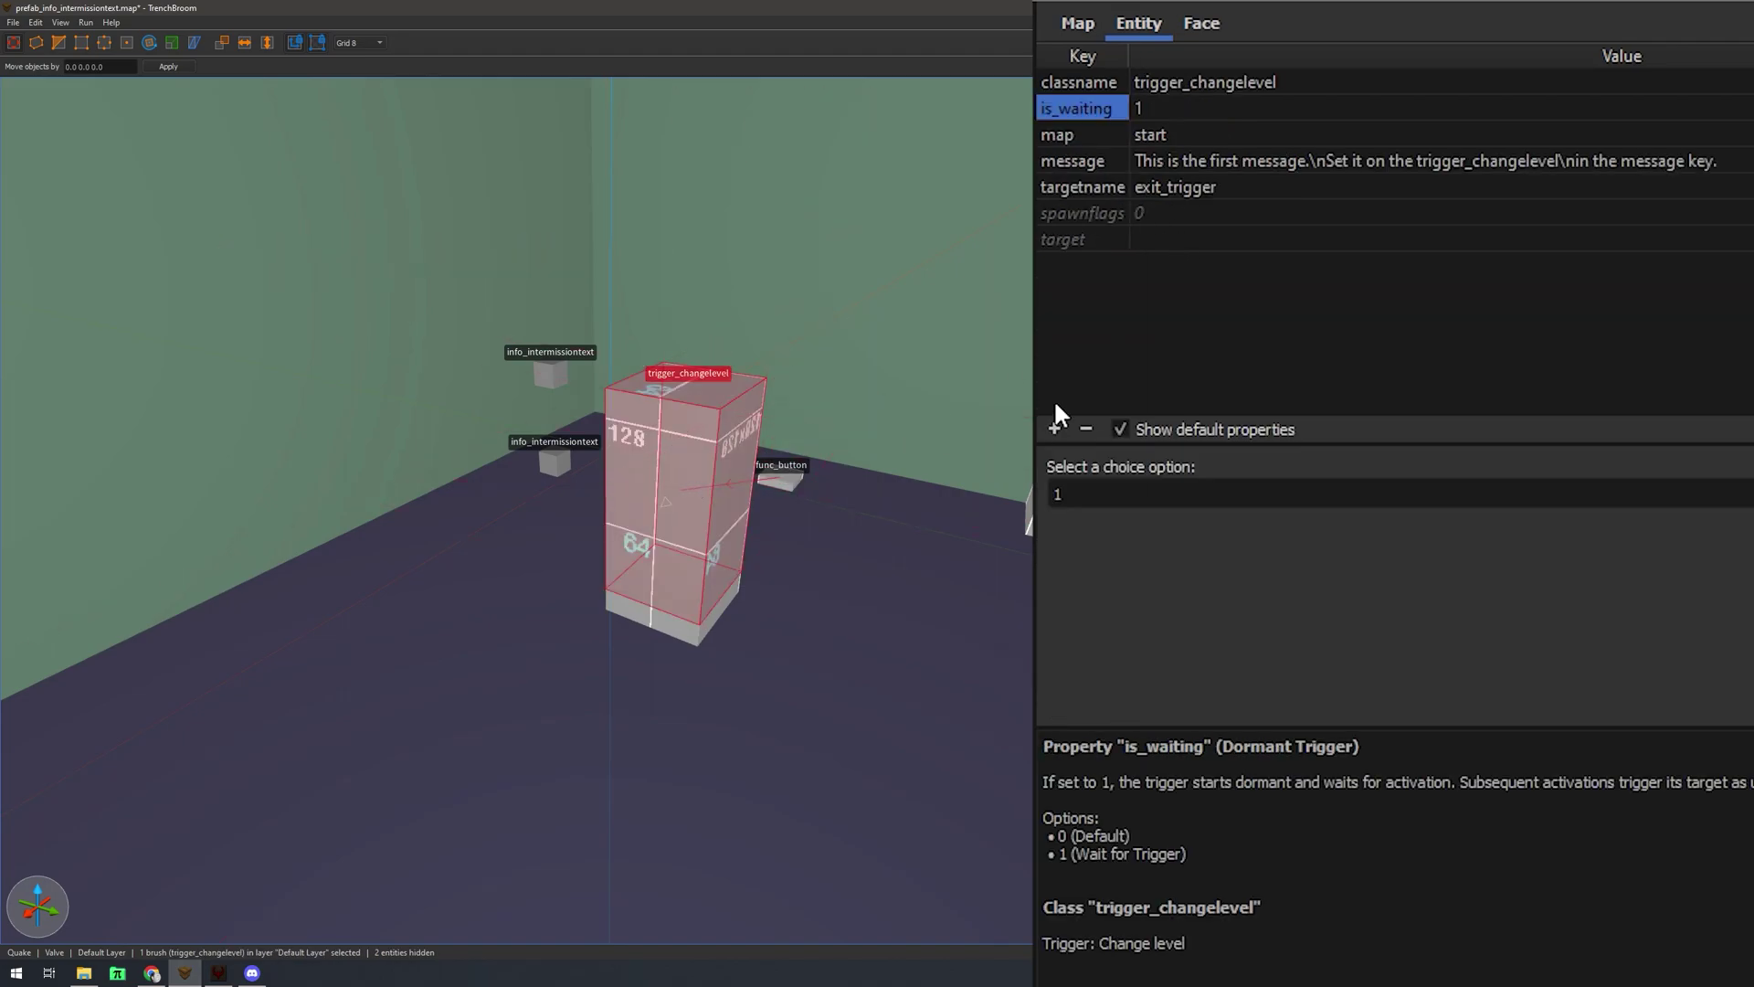
click(1099, 212)
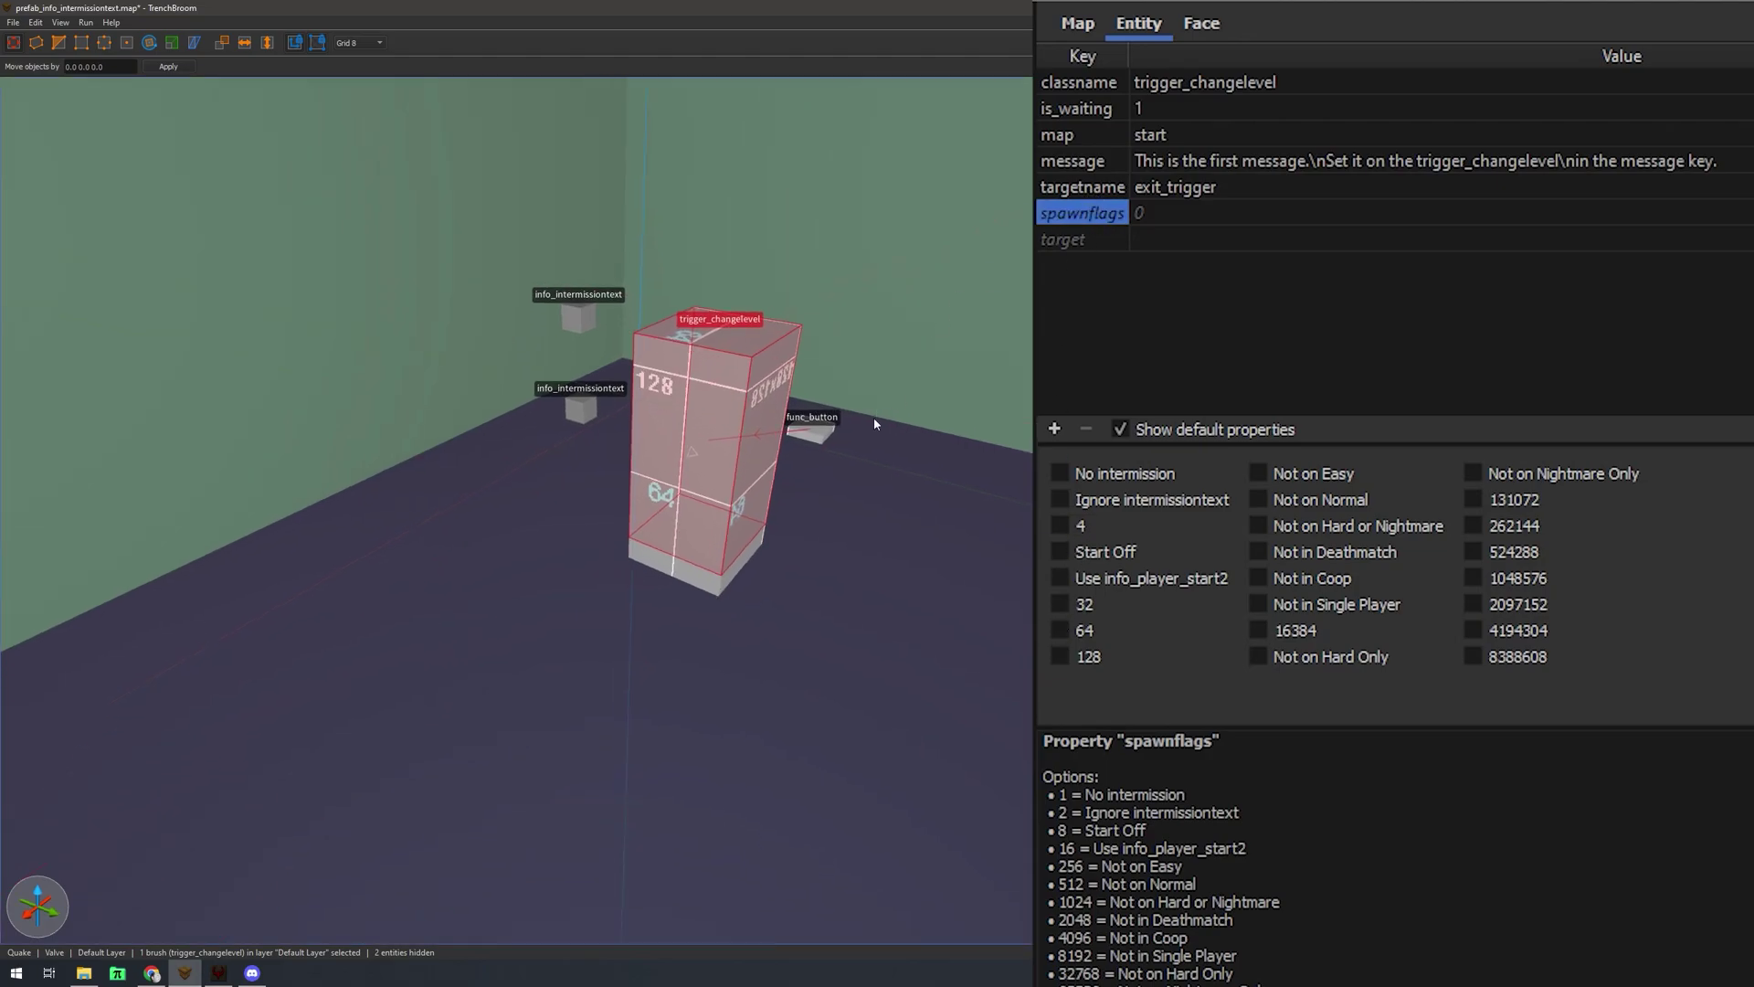
middle_drag(873, 417, 952, 457)
click(952, 457)
click(809, 453)
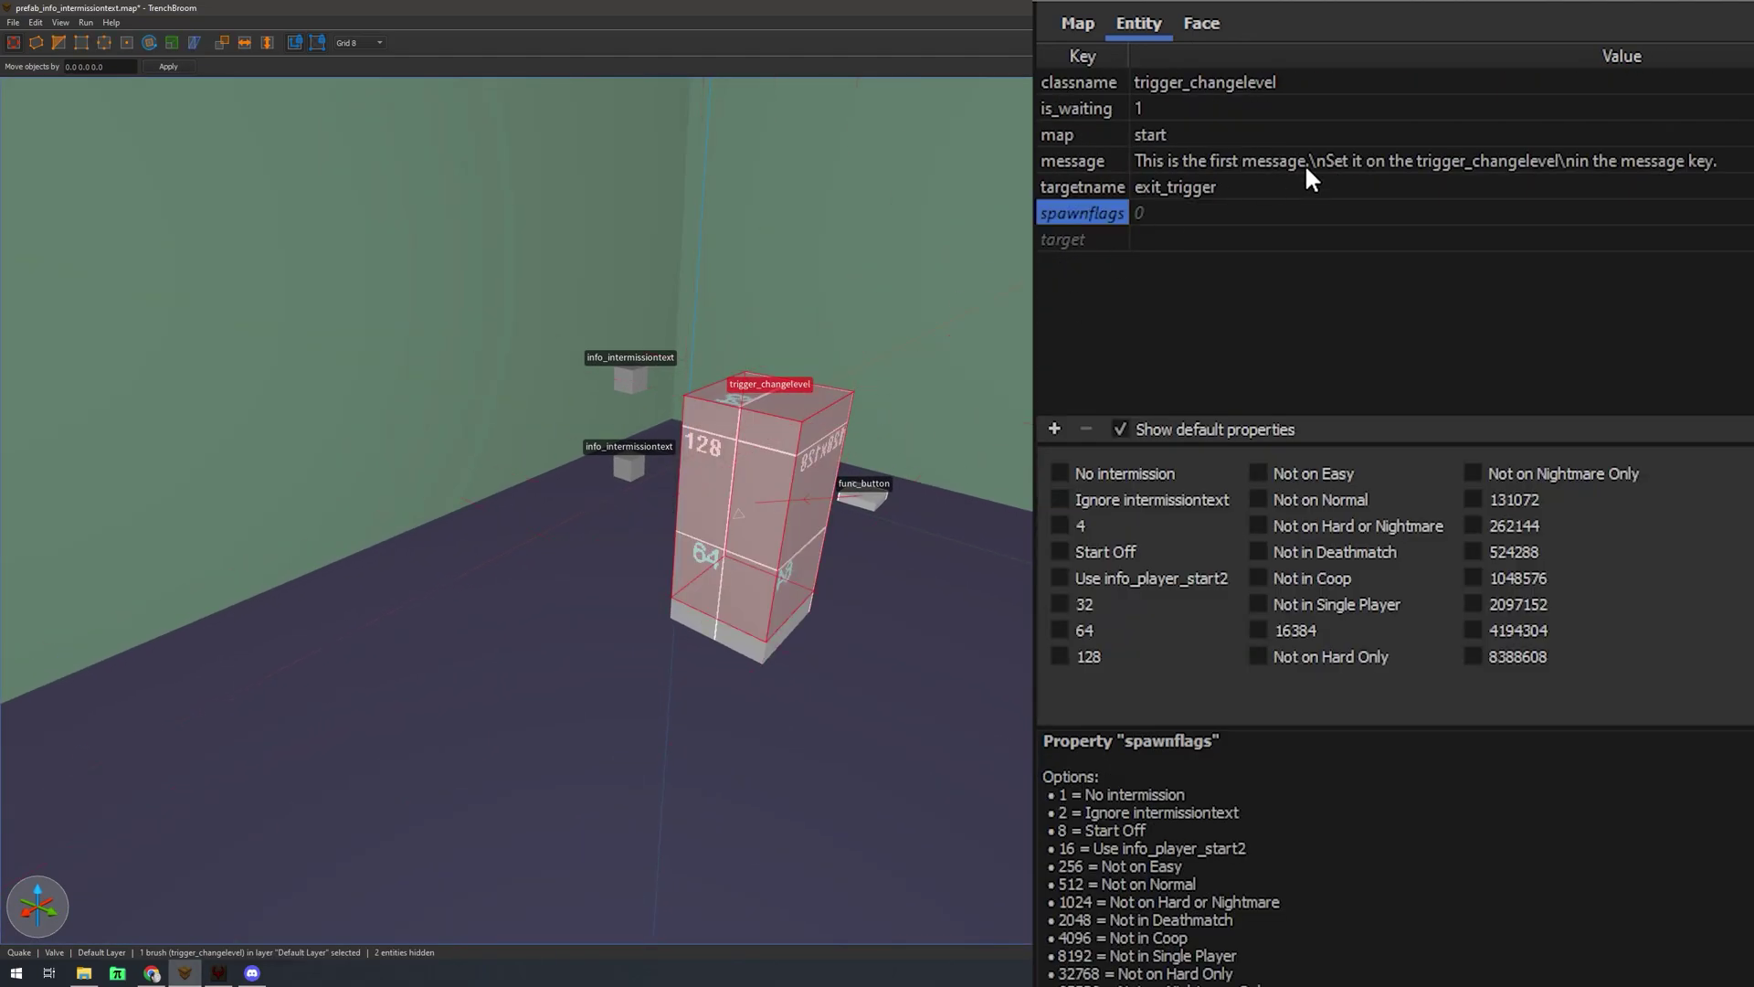
click(637, 387)
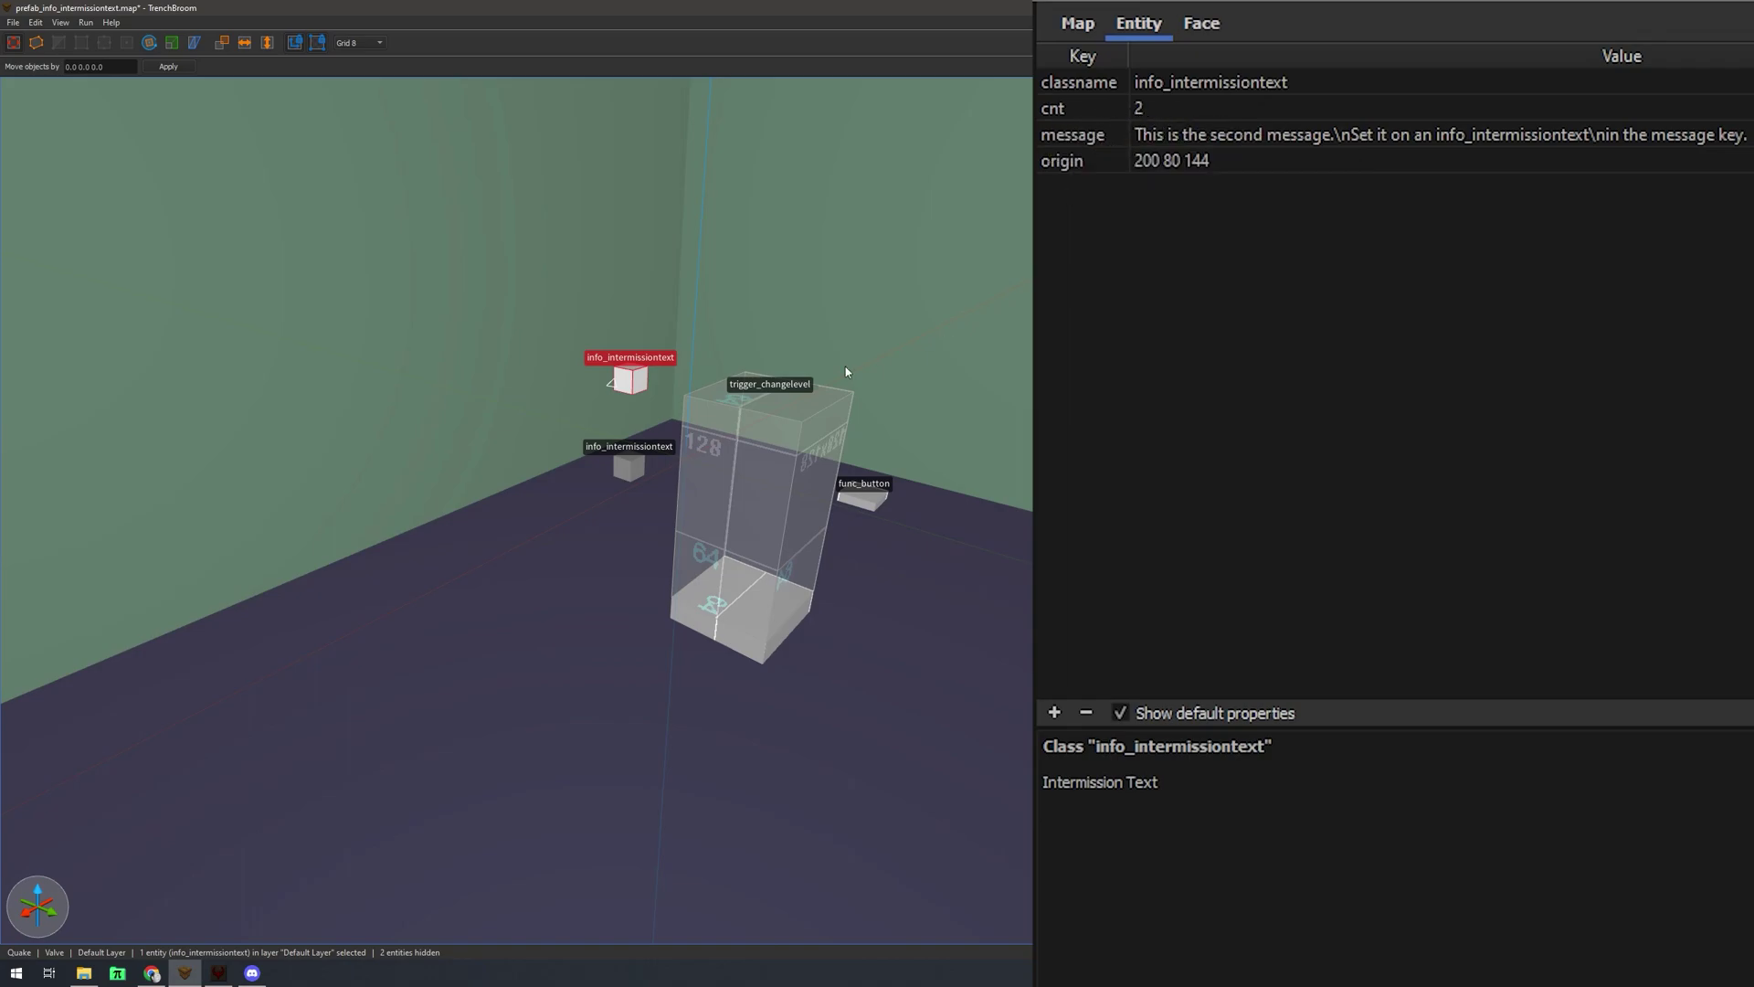
click(627, 468)
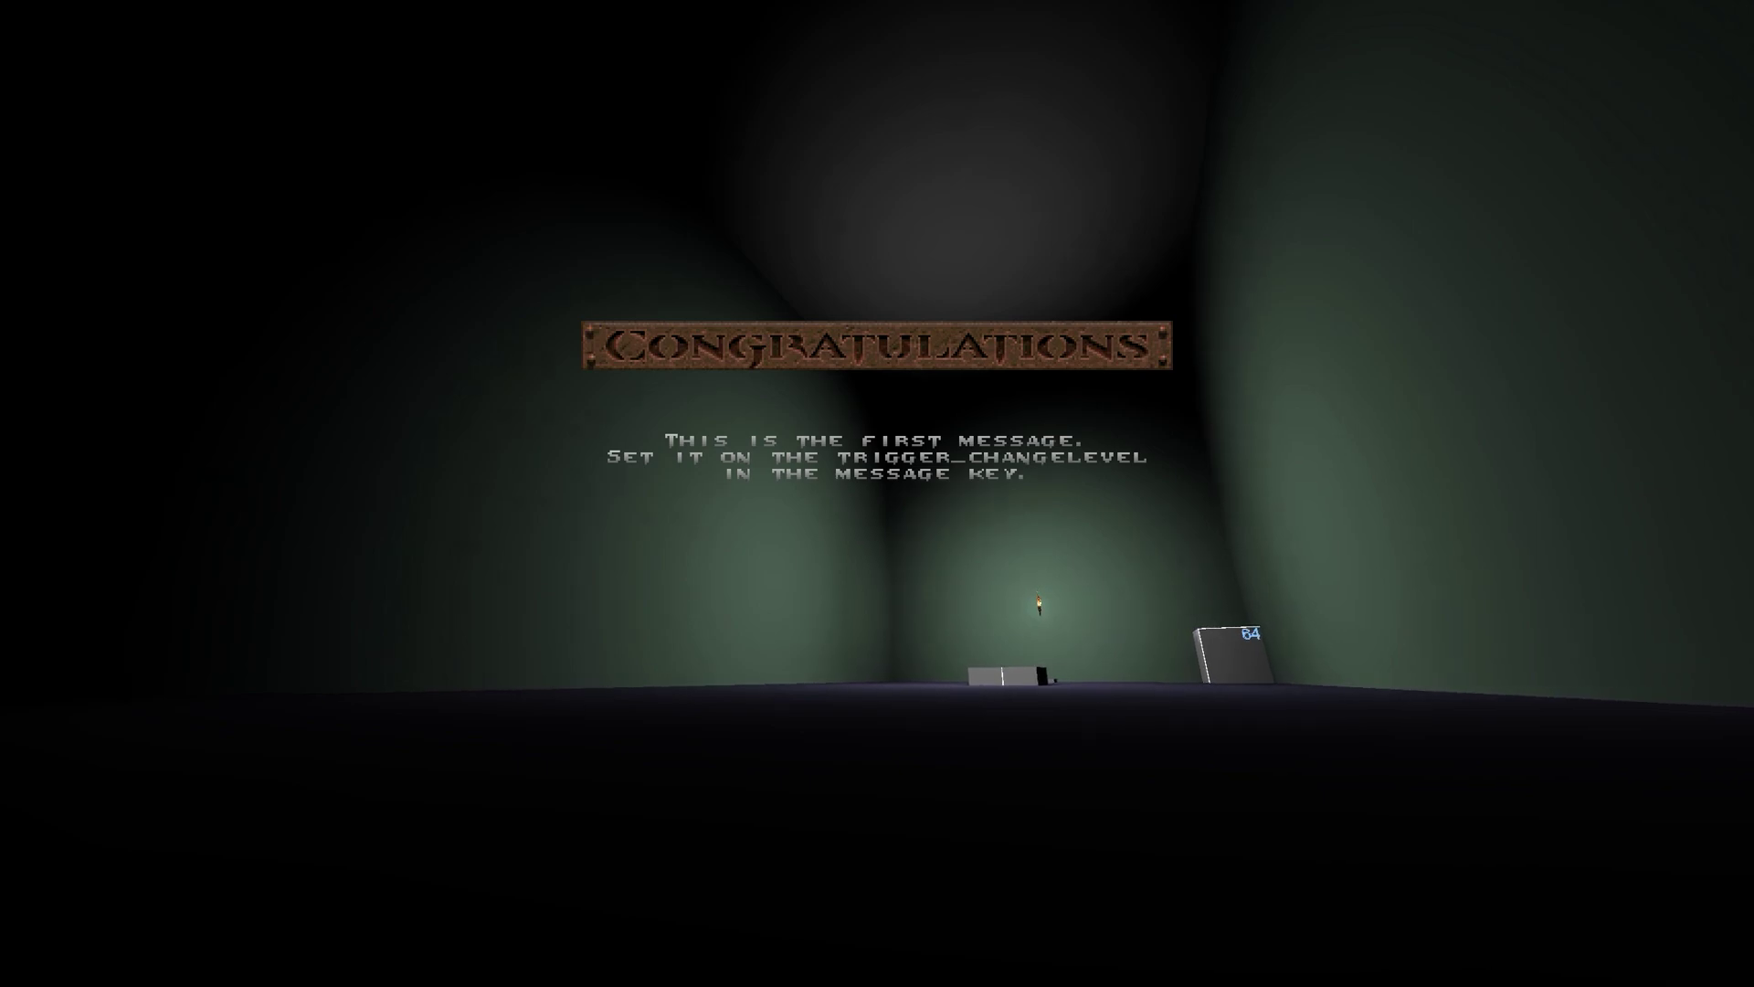
Step: Advance past the remaining intermission messages to the Completed stats screen
key(space)
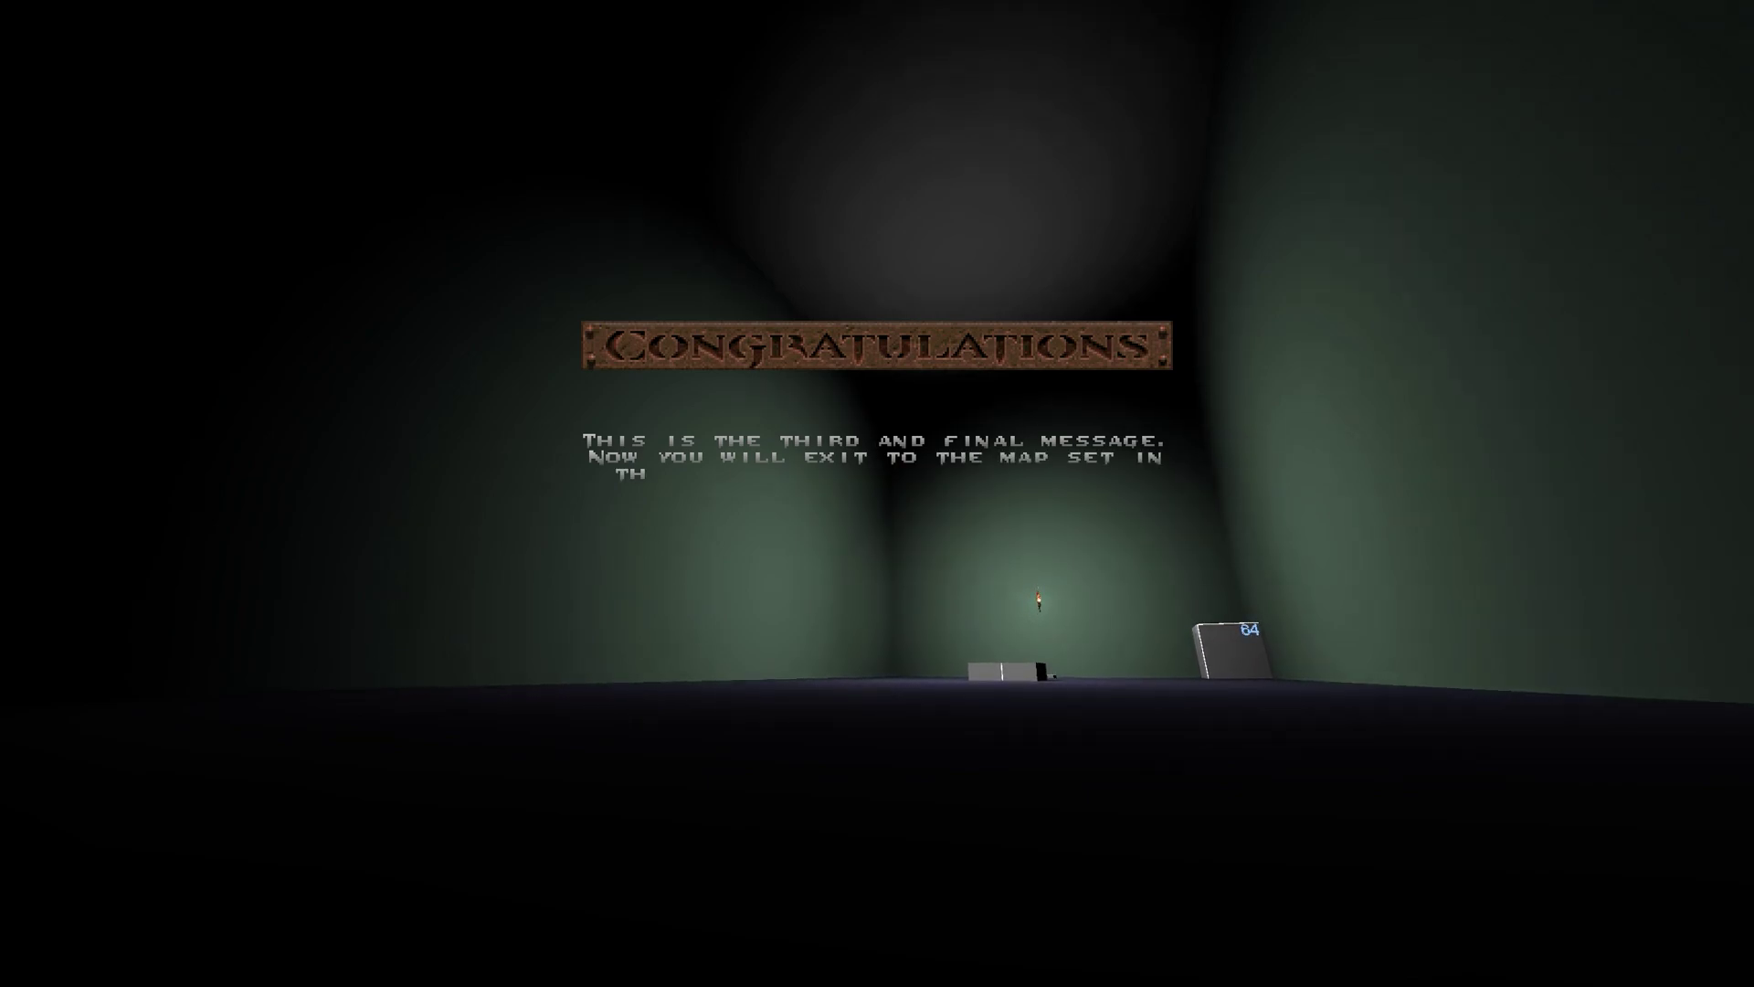
key(Return)
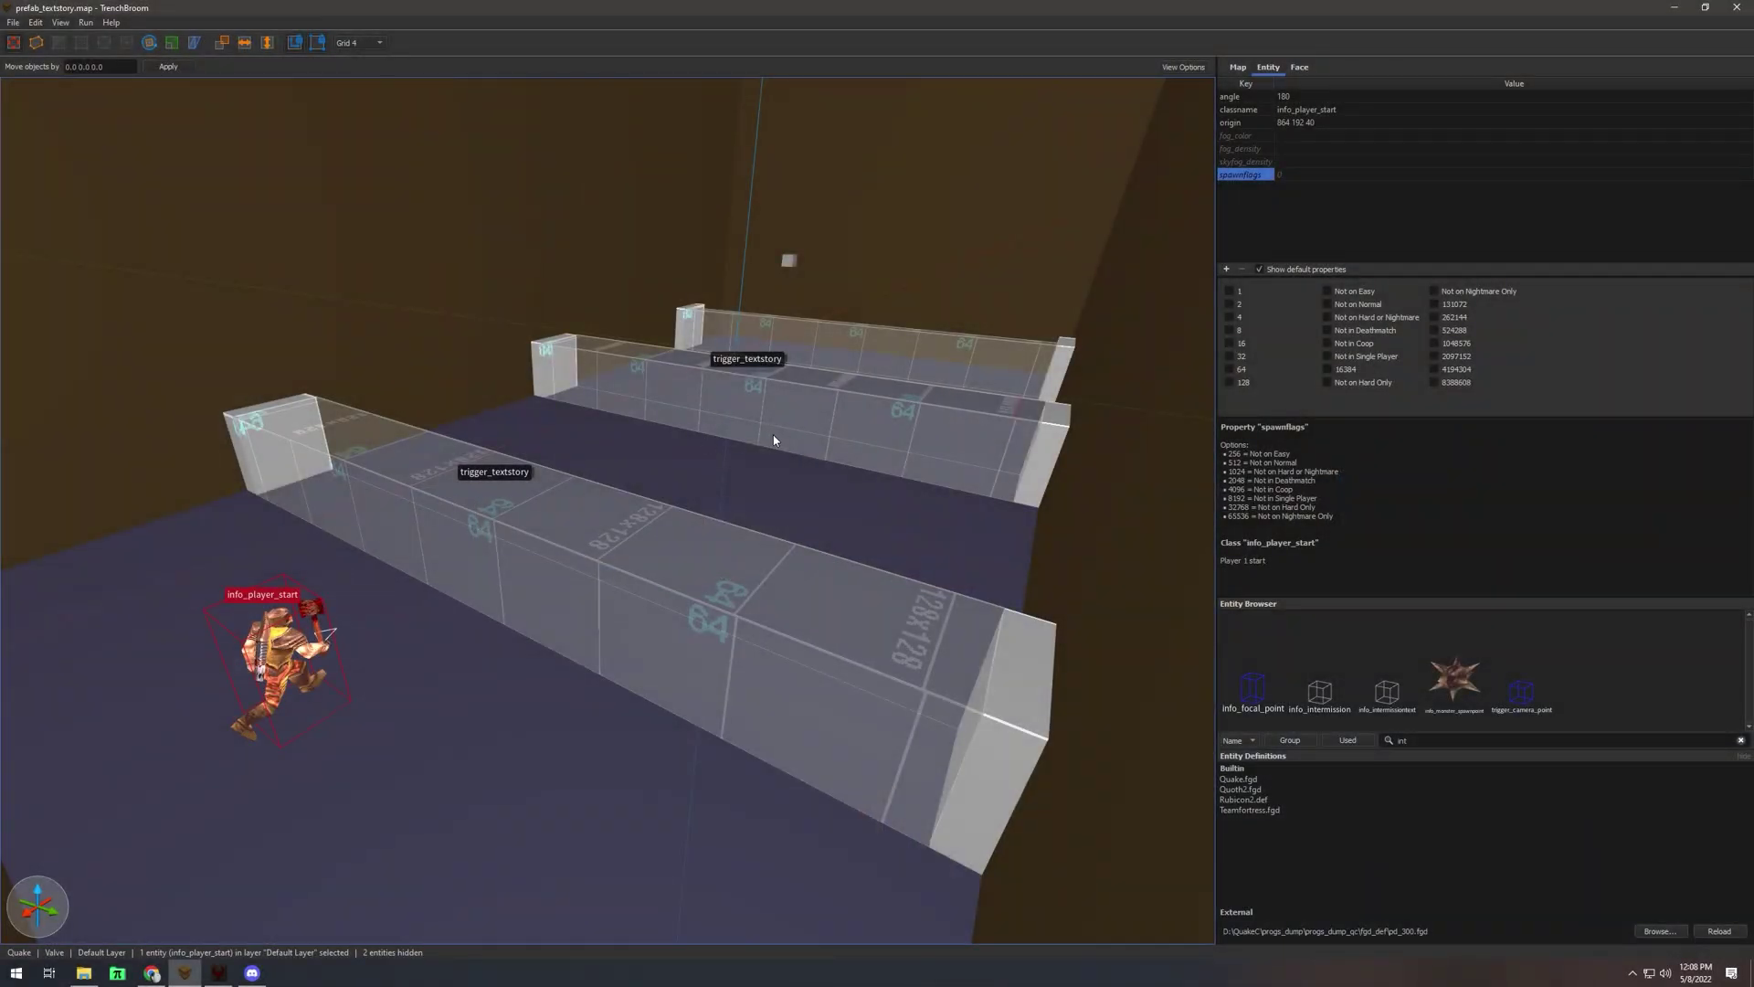
right_drag(640, 545, 619, 541)
click(595, 590)
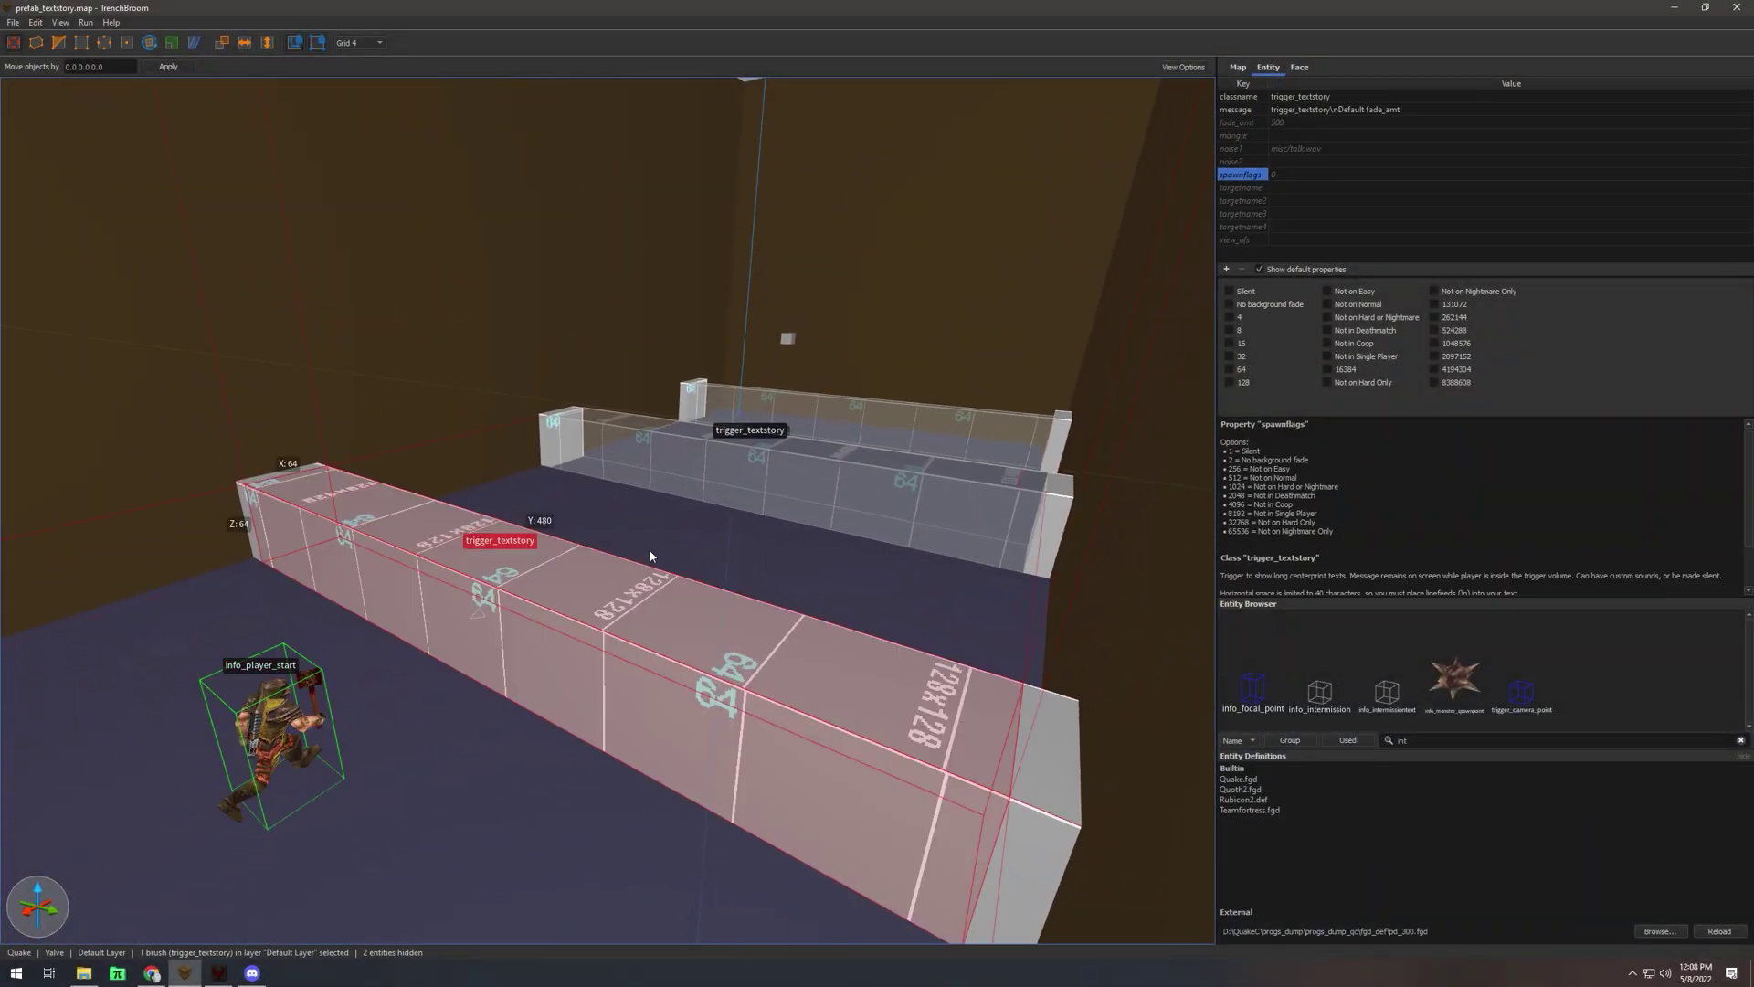
click(749, 496)
click(596, 586)
click(749, 496)
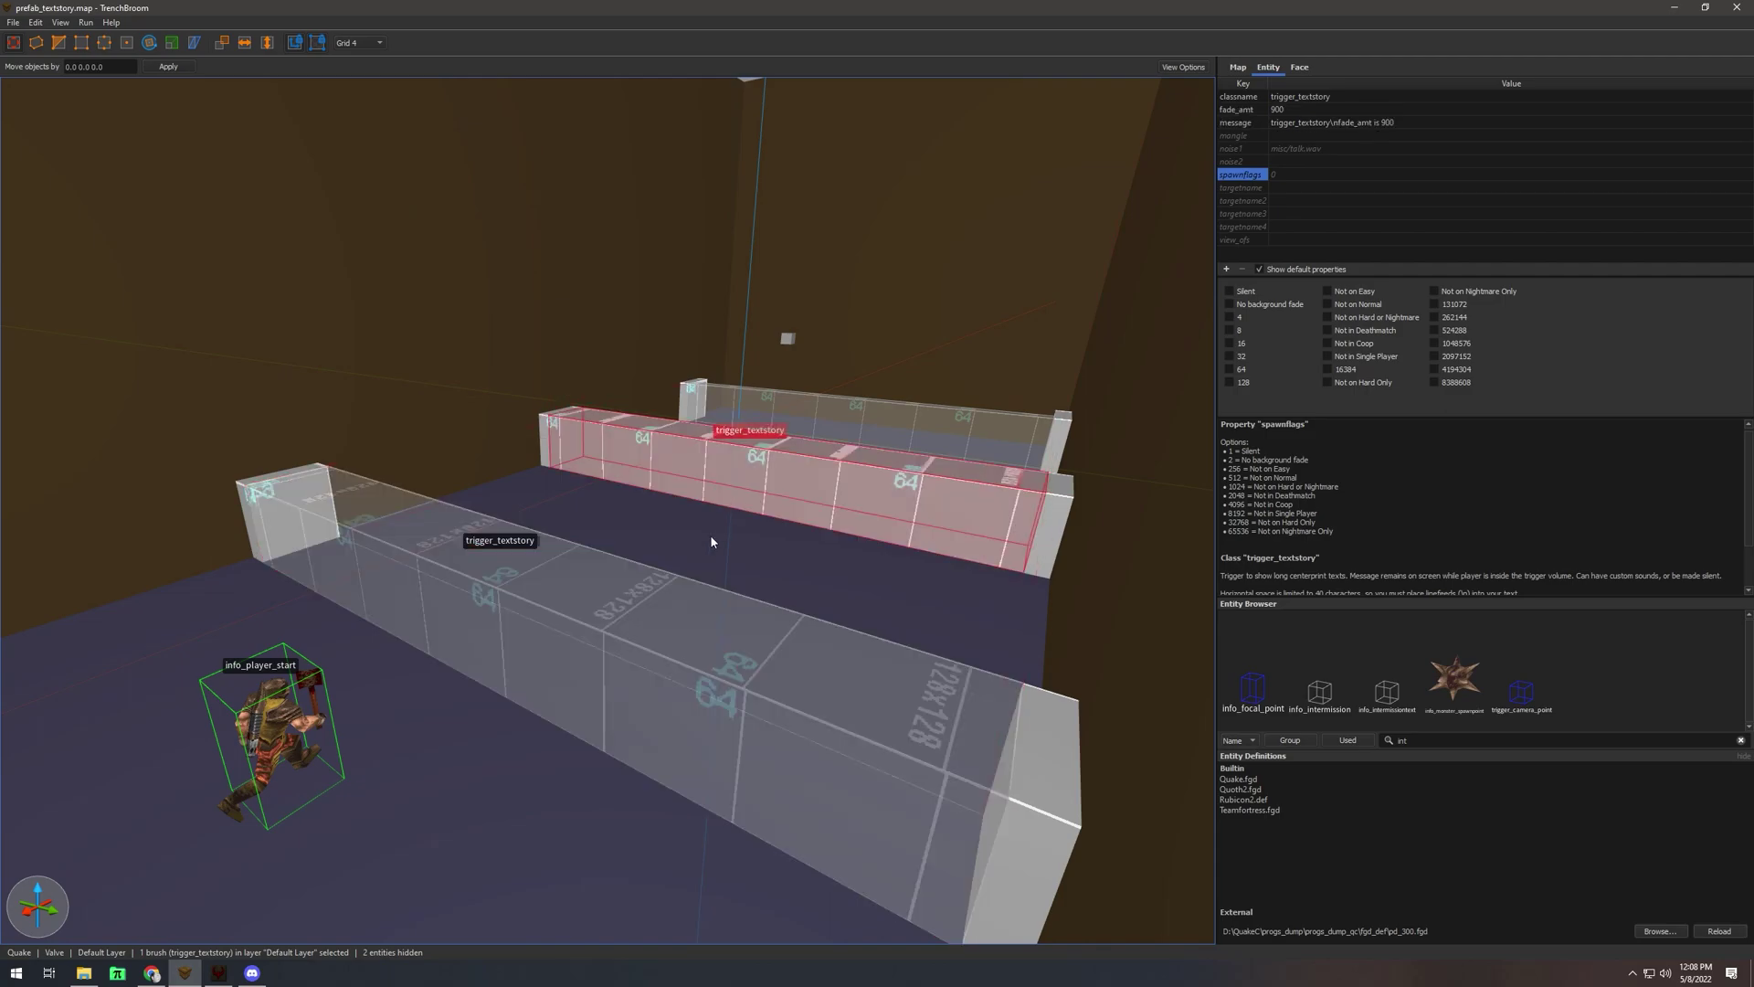
click(651, 605)
click(748, 477)
click(577, 592)
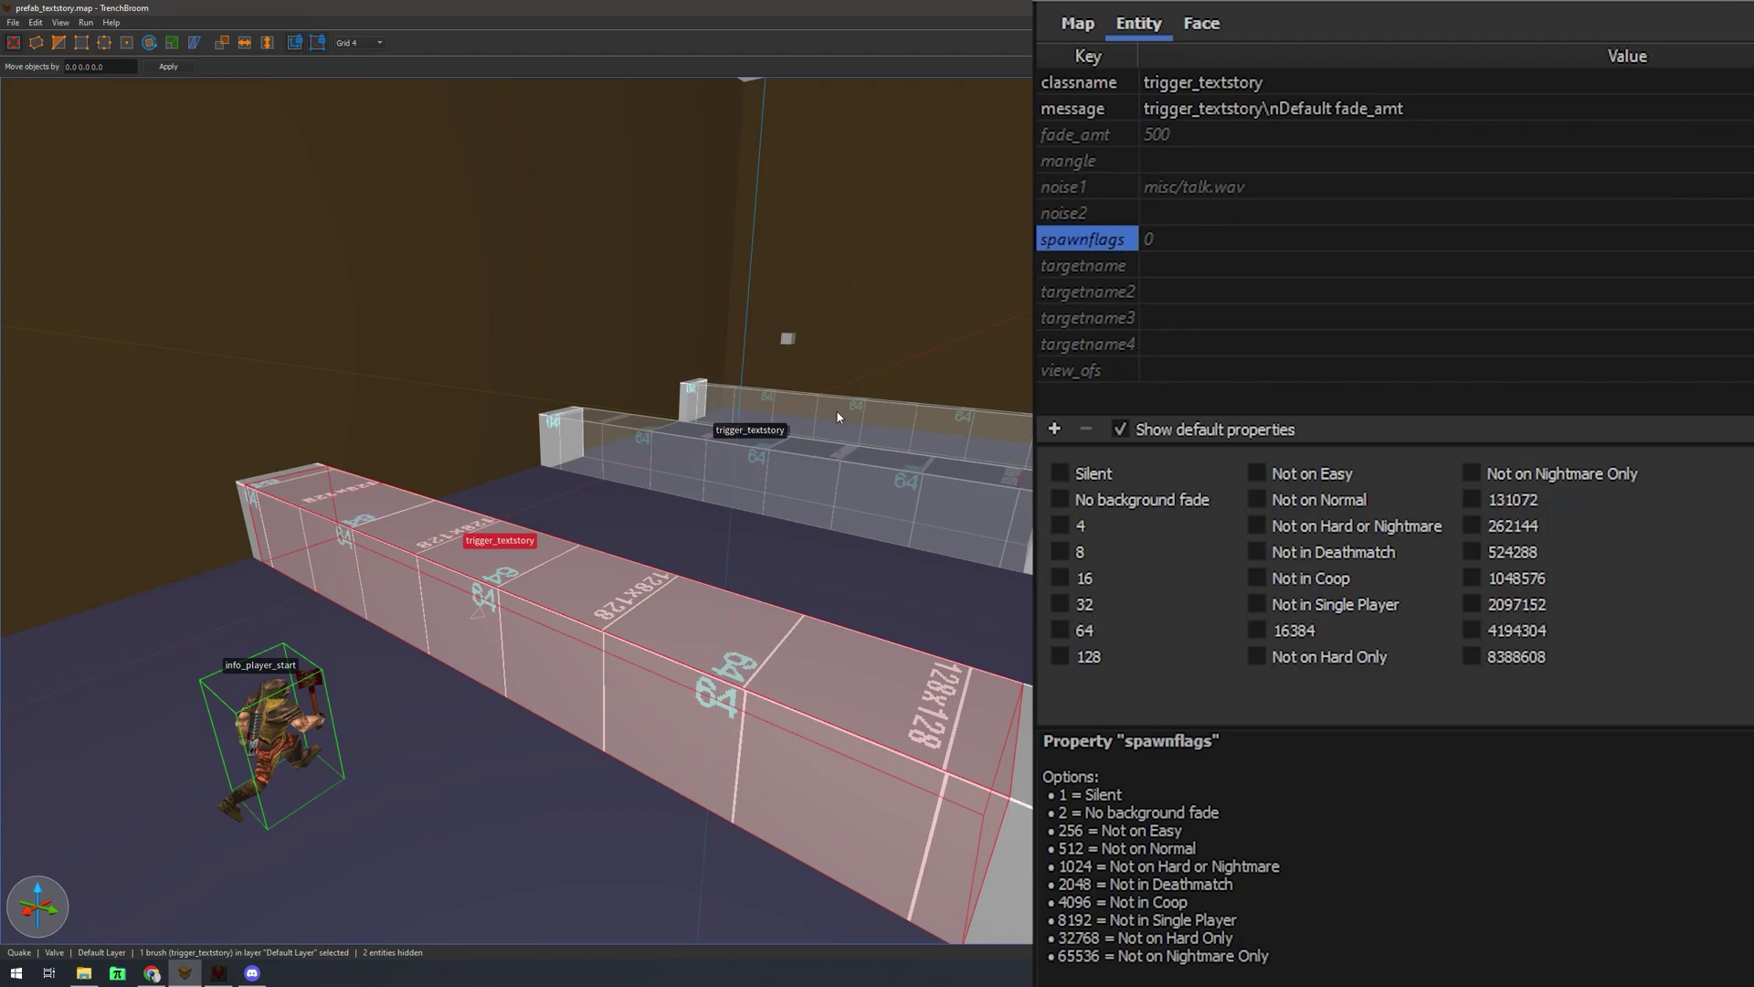
click(806, 474)
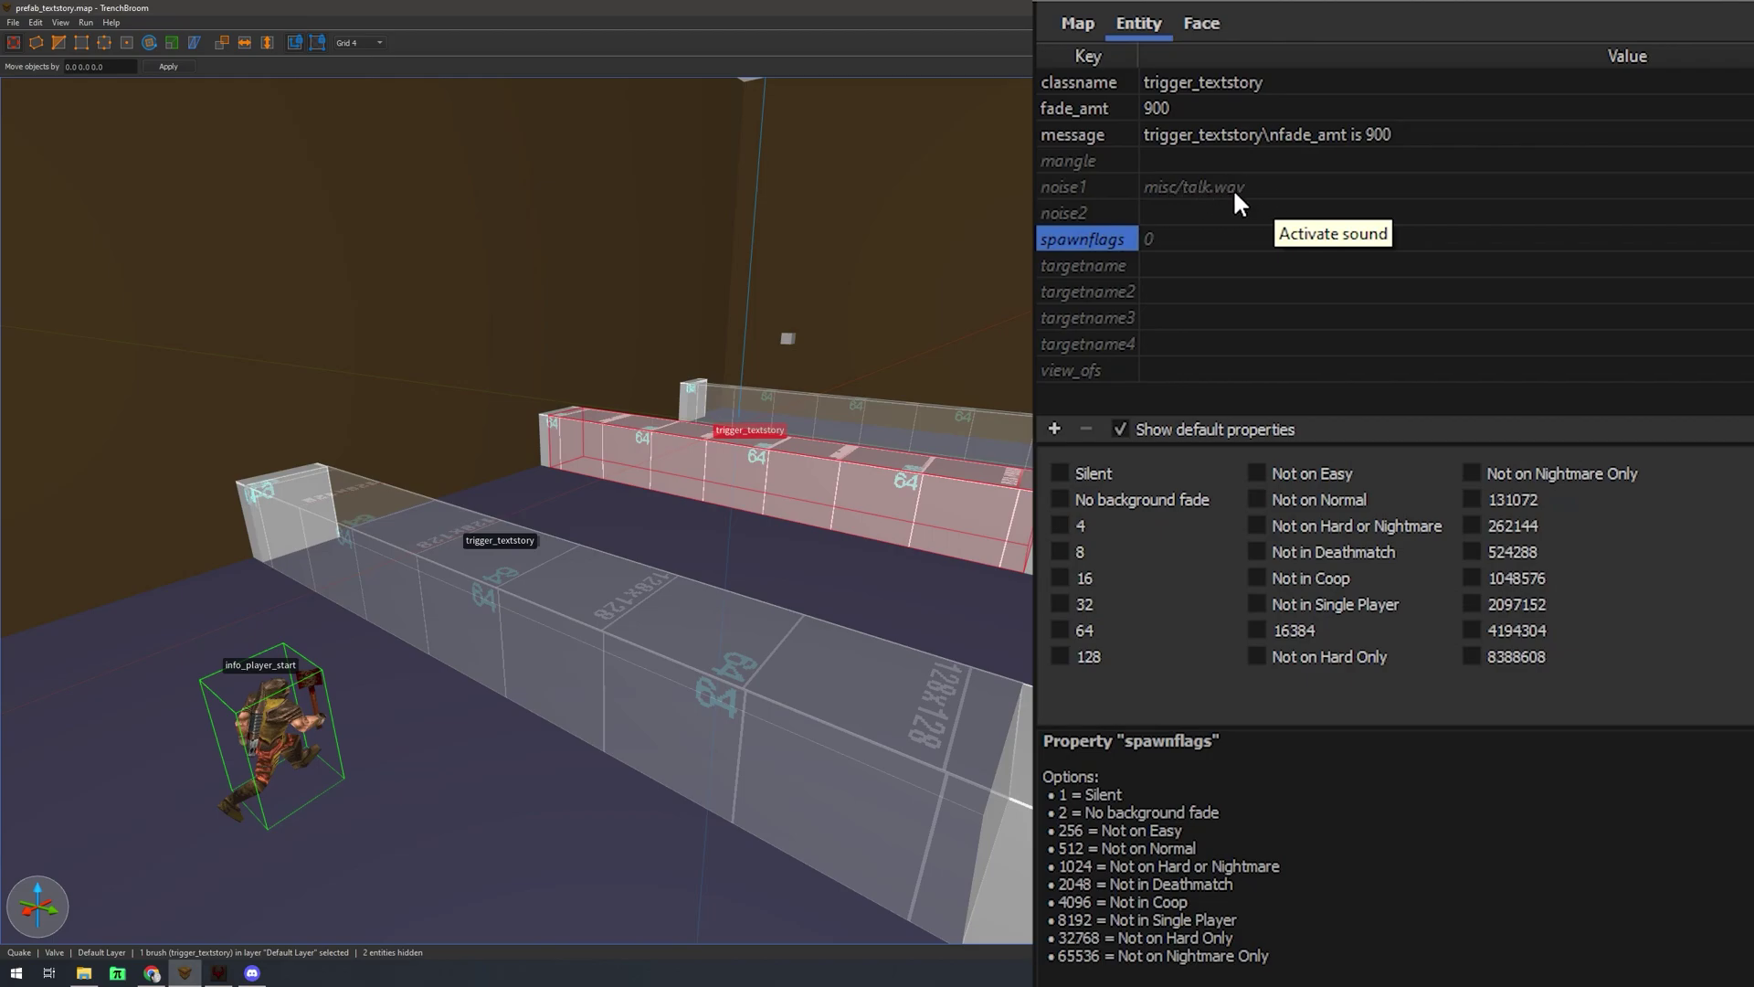
click(1096, 216)
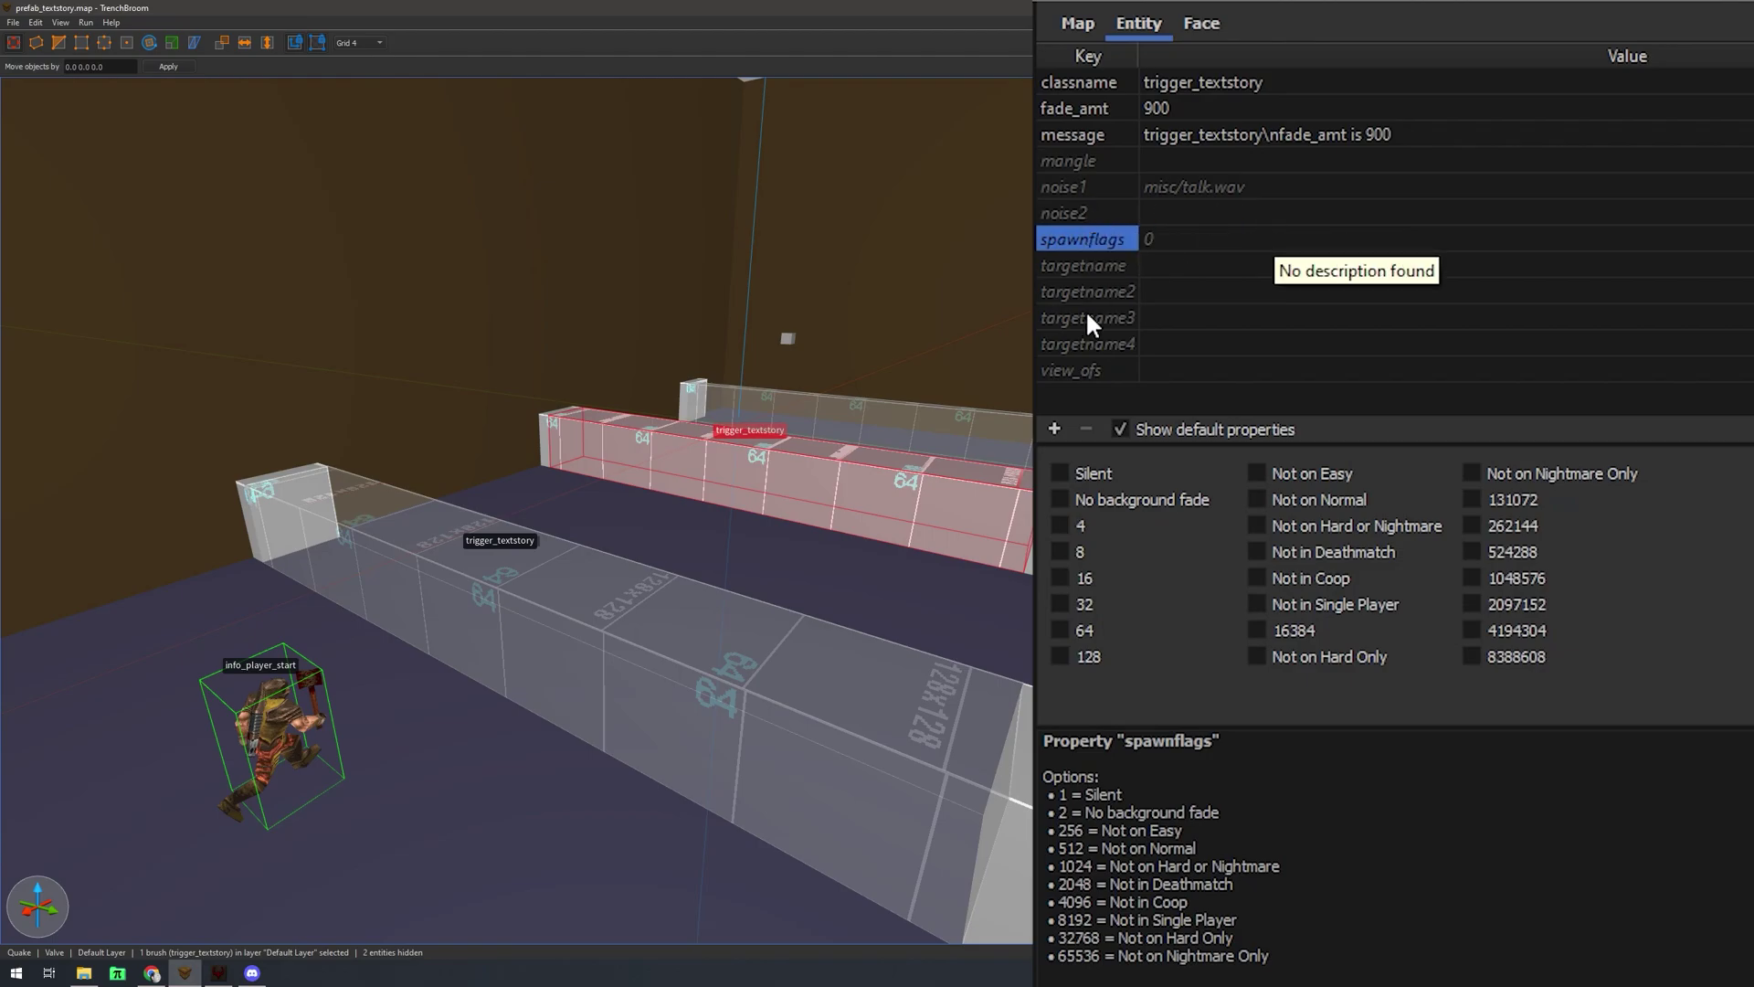
click(844, 416)
scroll(917, 493, up, 5)
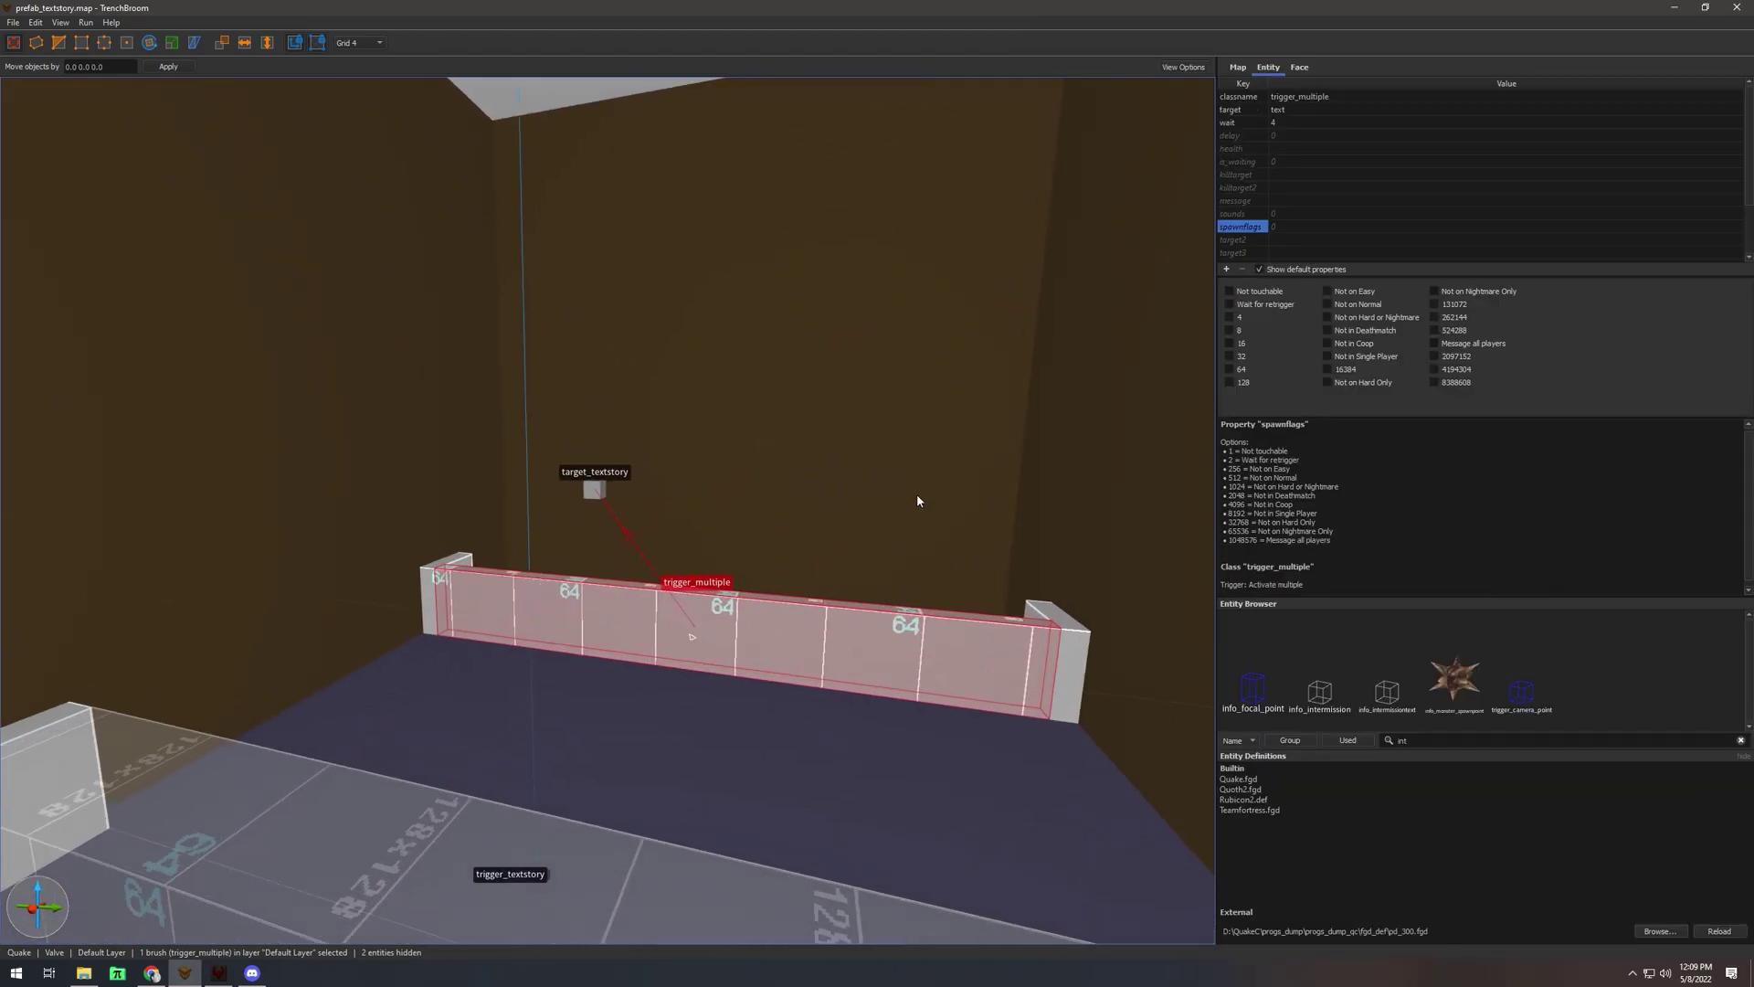
scroll(922, 507, up, 3)
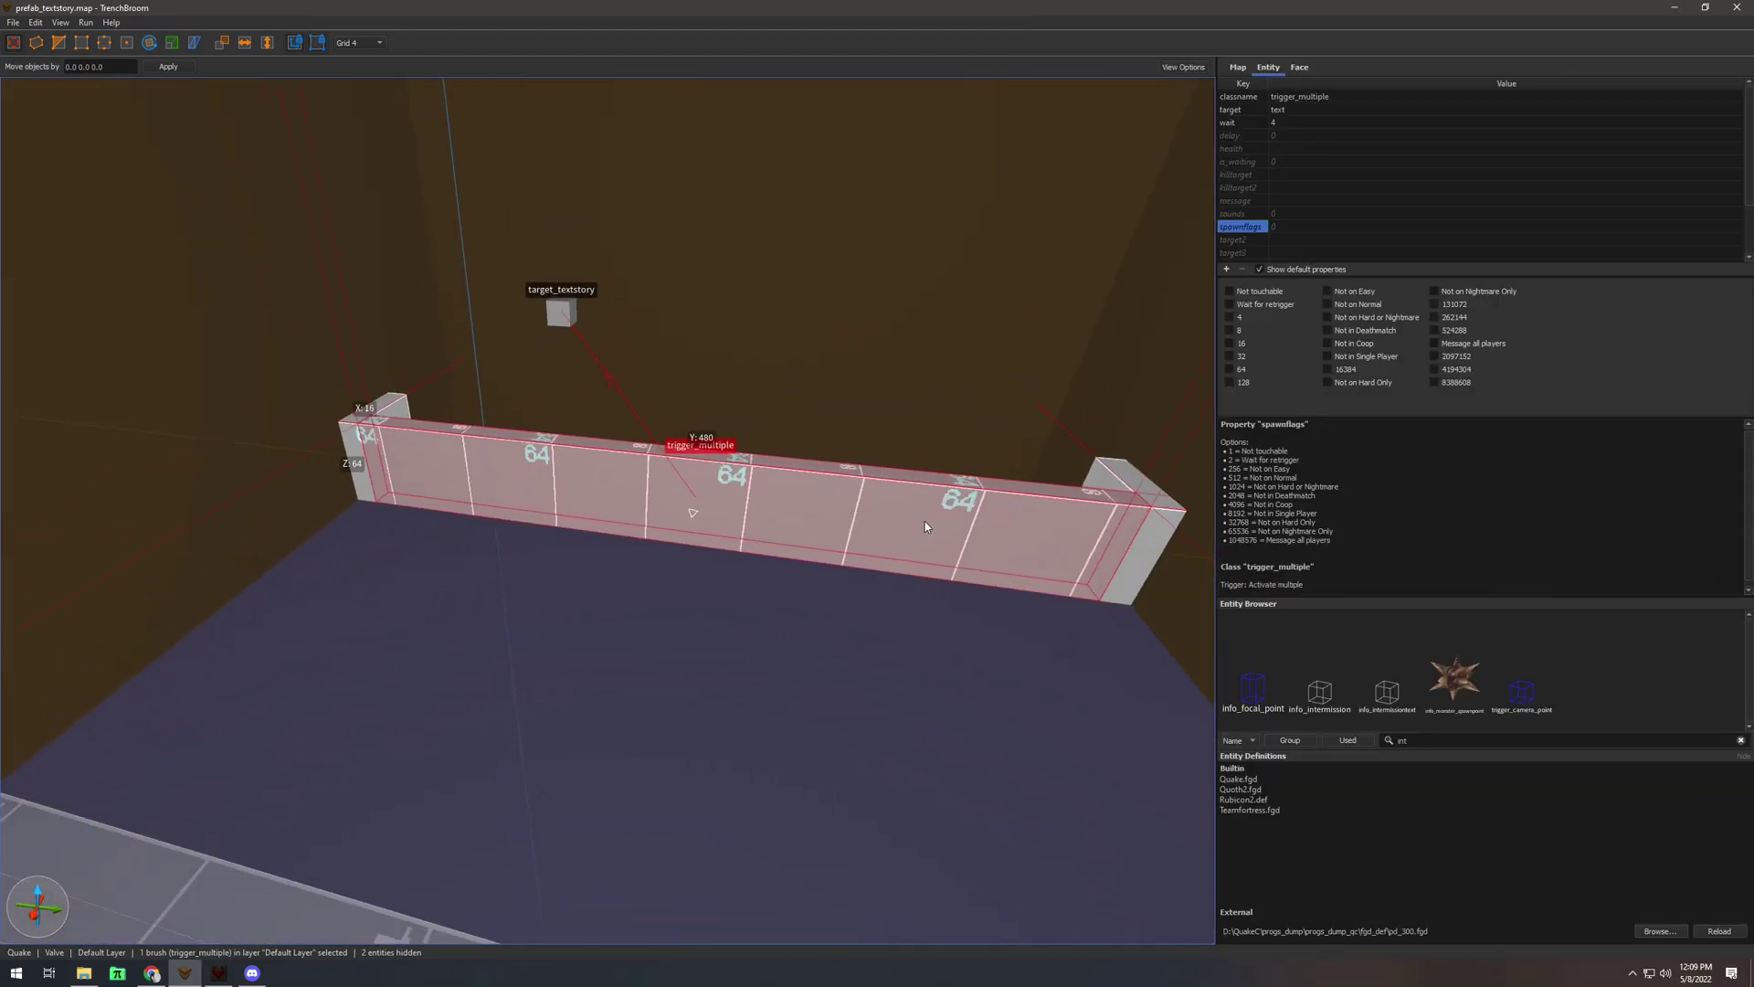
click(561, 317)
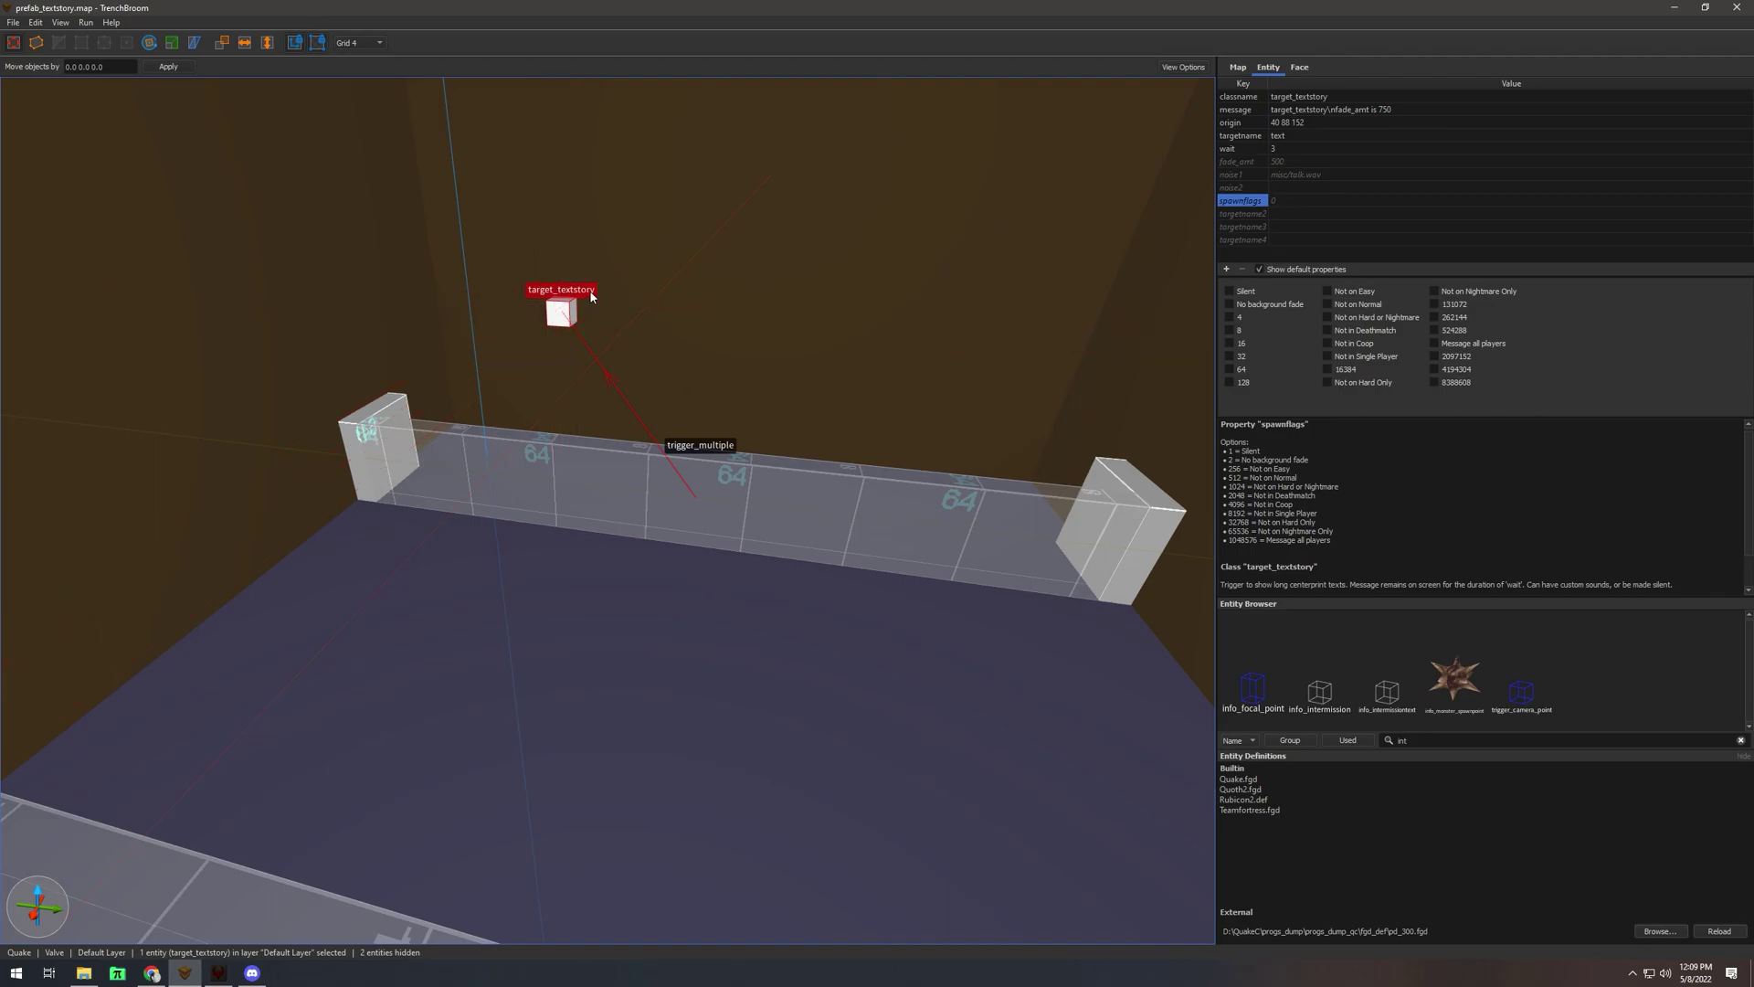
click(882, 500)
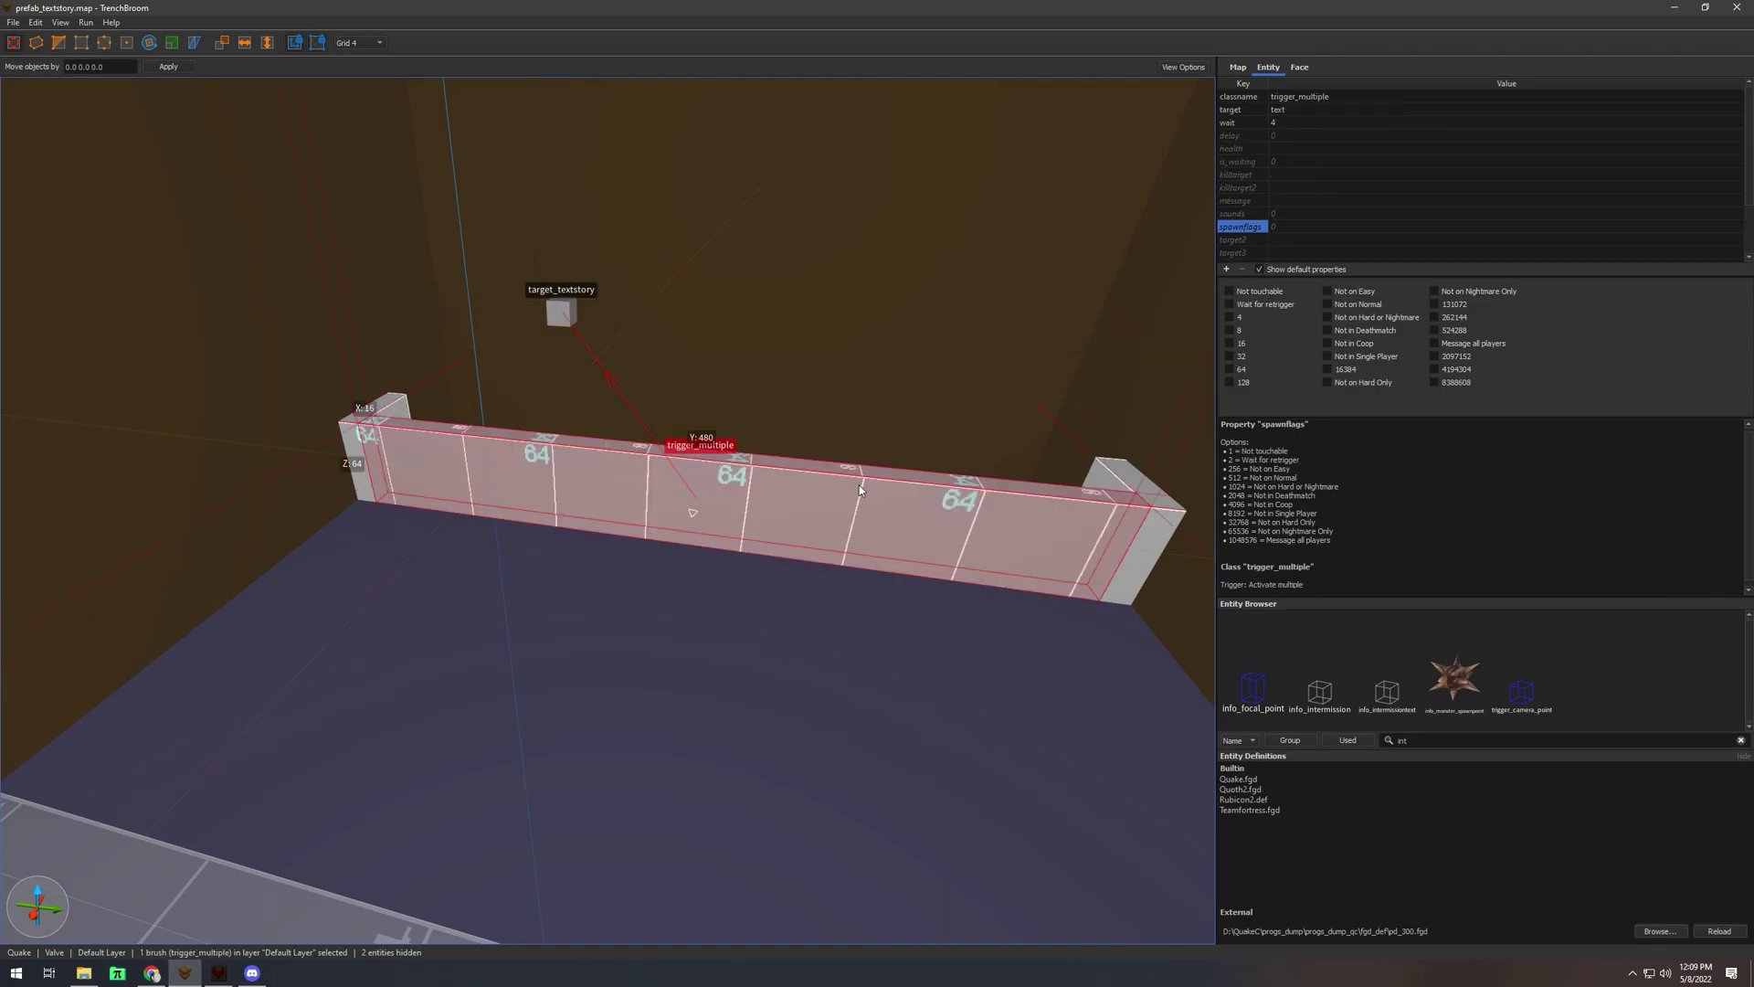
click(560, 315)
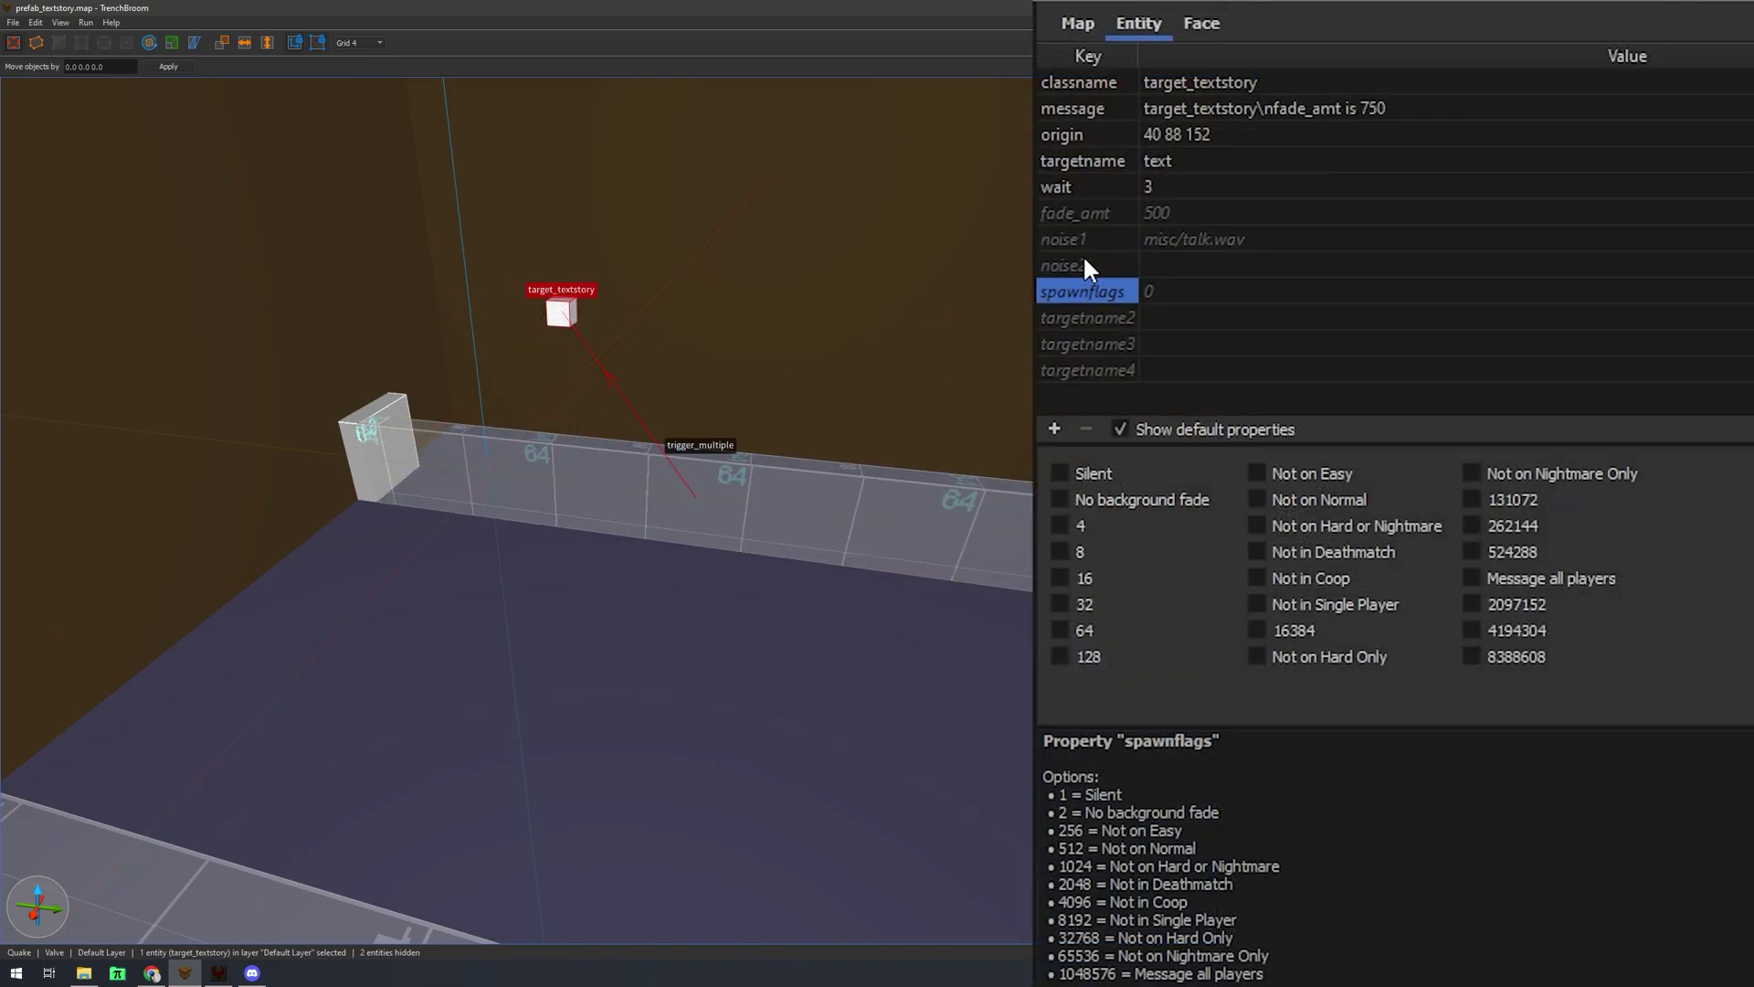